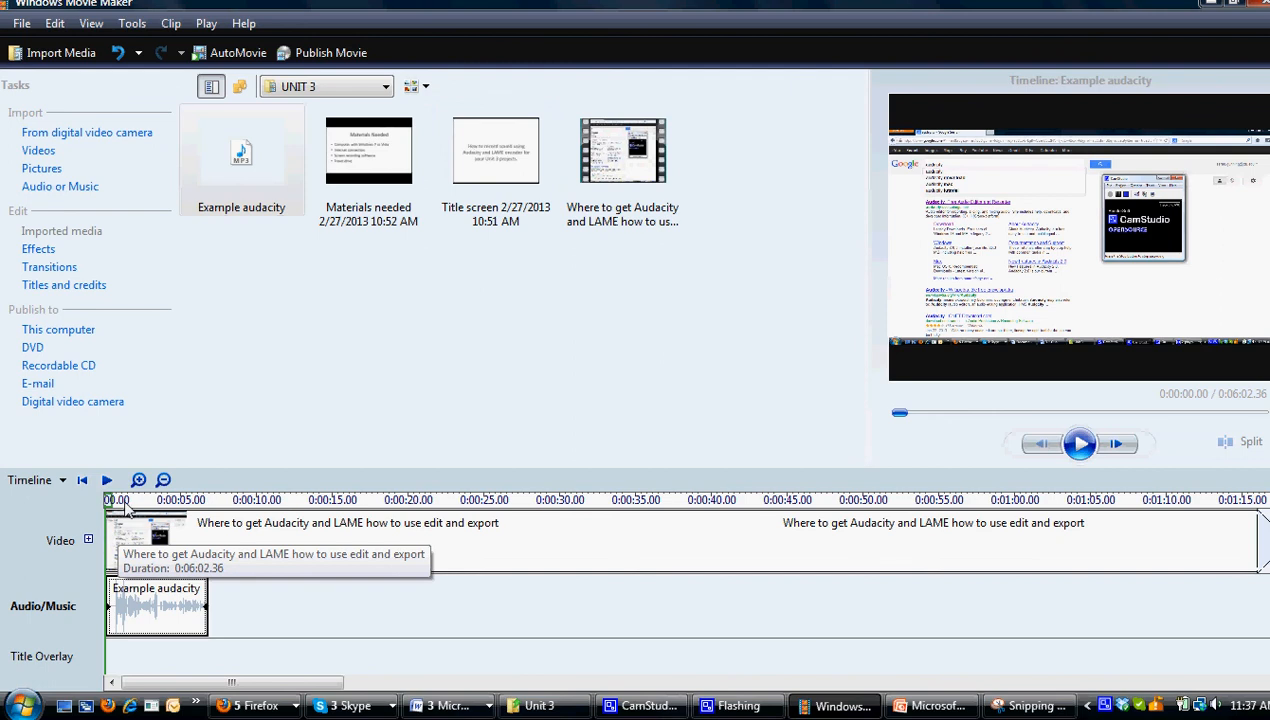
- Place the Title screen picture at the very beginning of the video track, ahead of the Audacity video
{"action": "left_click_drag", "start_coordinate": [490, 150], "coordinate": [111, 534]}
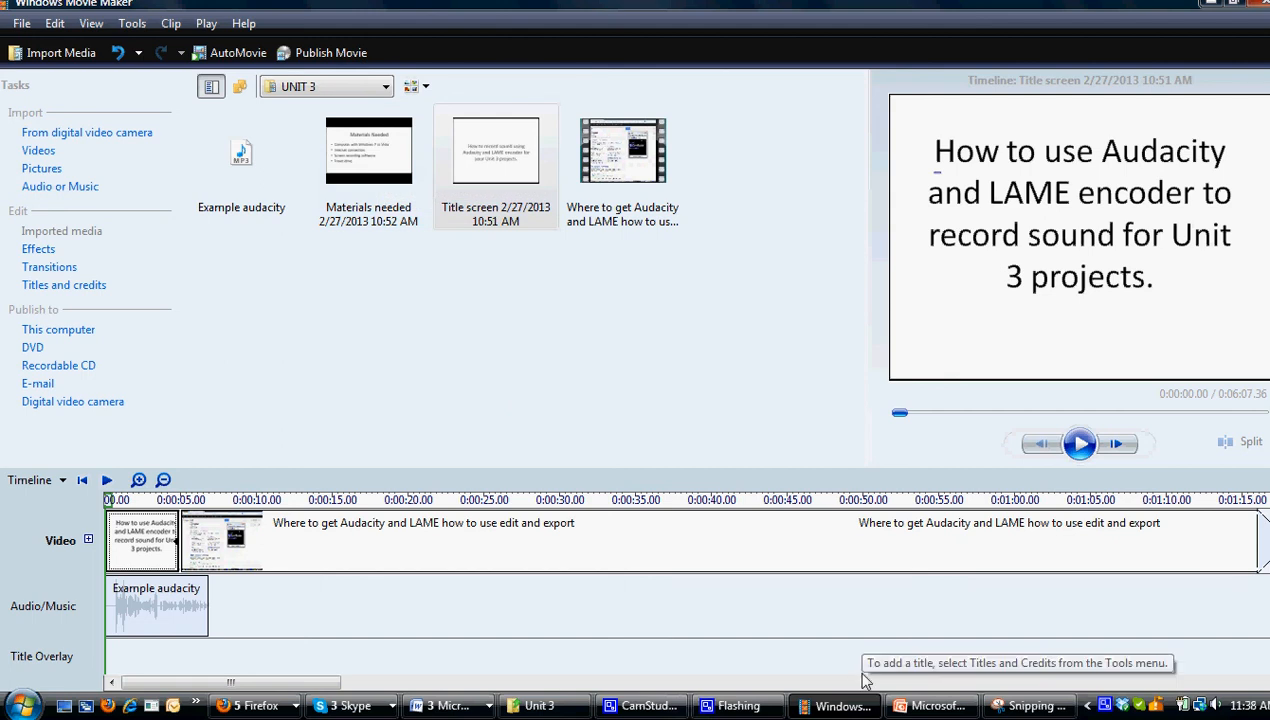
- Import Purpose overview of project.JPG from the Unit 3 folder and place it on the video track directly after the title screen
{"action": "left_click", "coordinate": [21, 23]}
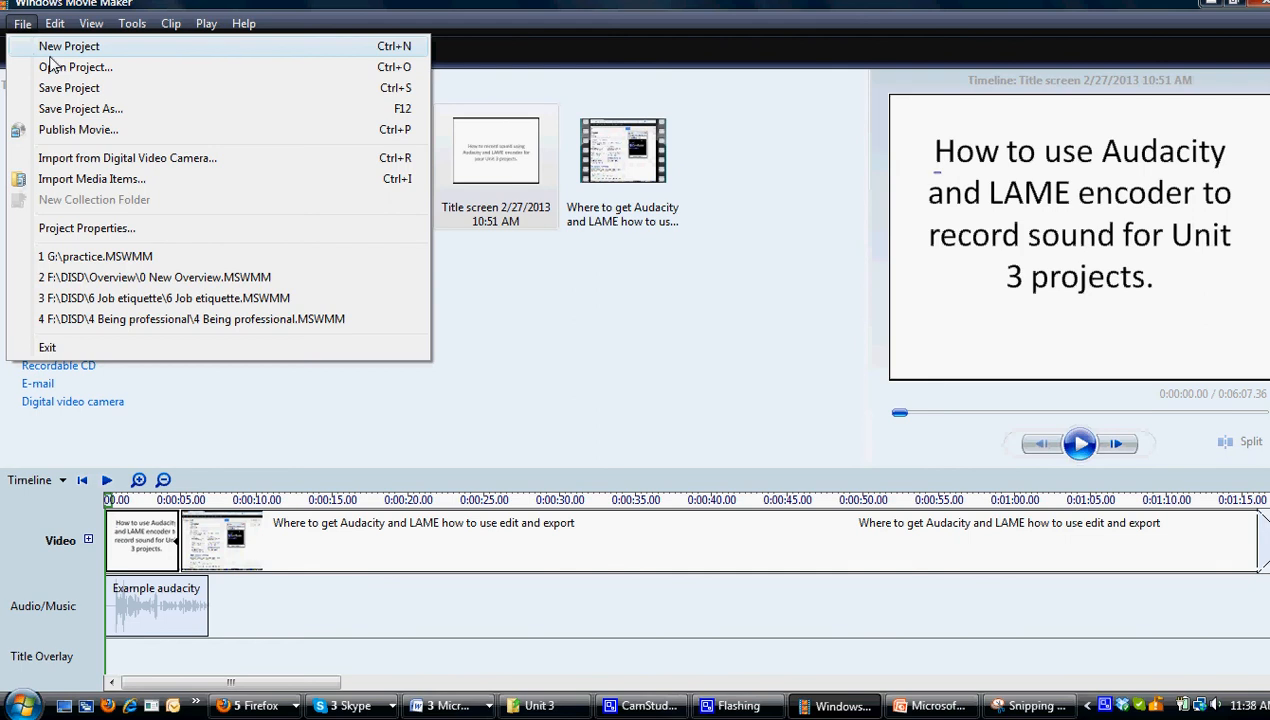
{"action": "left_click", "coordinate": [99, 180]}
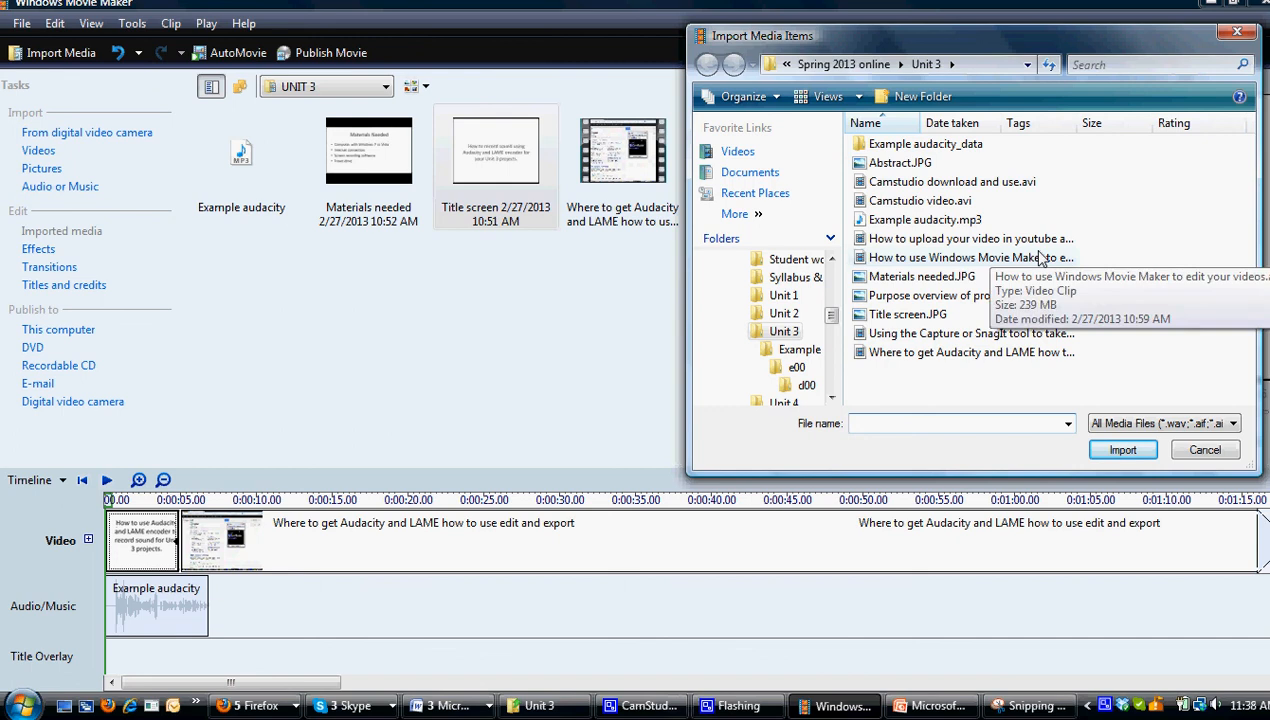
{"action": "left_click", "coordinate": [899, 164]}
{"action": "left_click", "coordinate": [926, 297]}
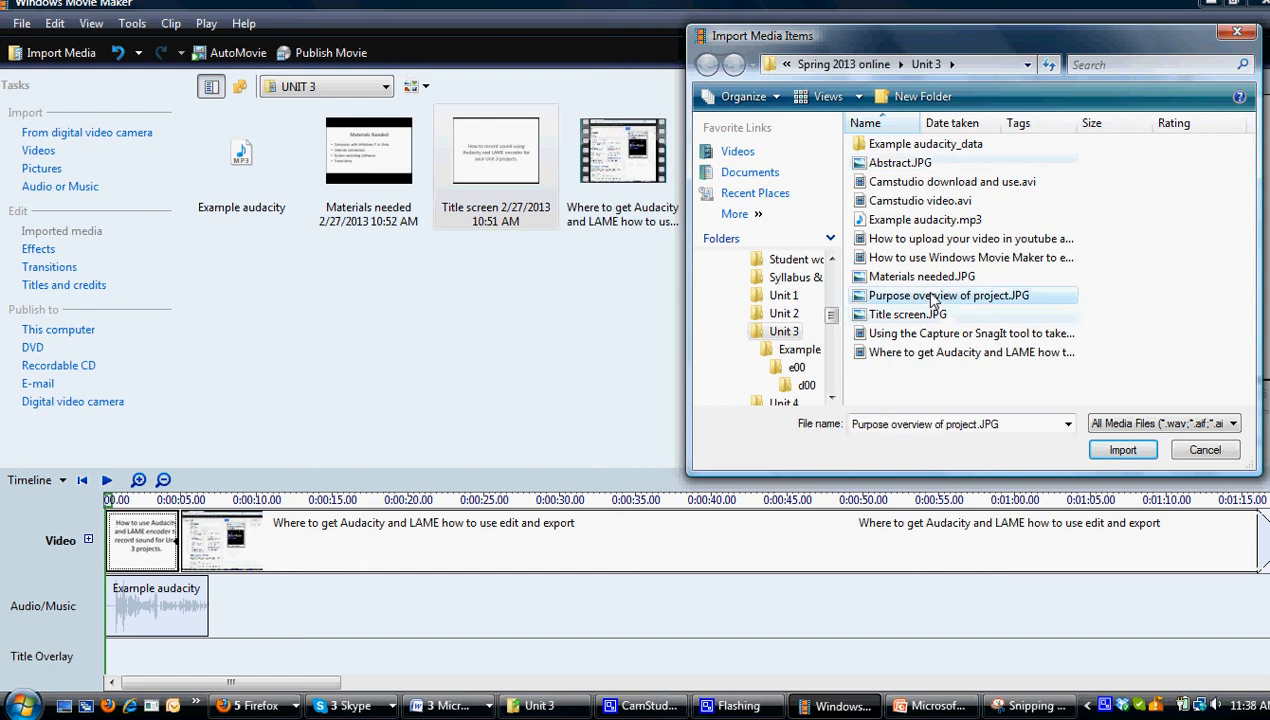
{"action": "left_click", "coordinate": [1119, 450]}
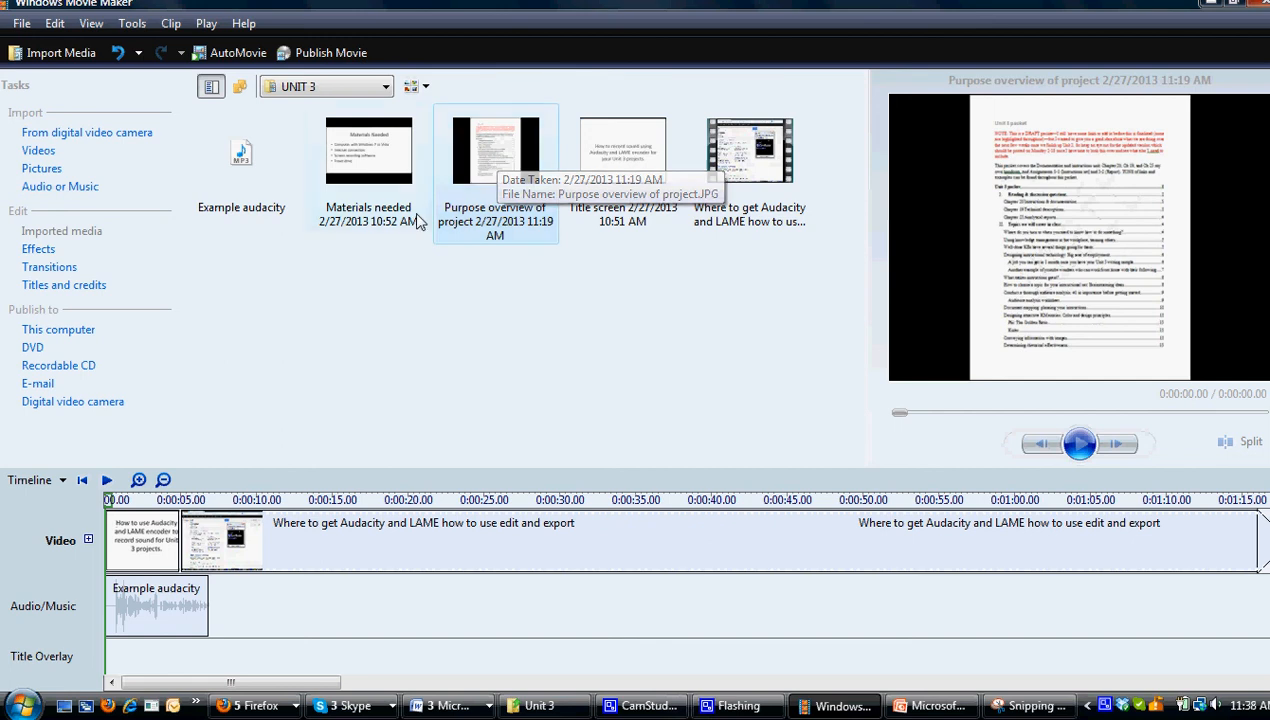
{"action": "left_click_drag", "start_coordinate": [246, 566], "coordinate": [185, 529]}
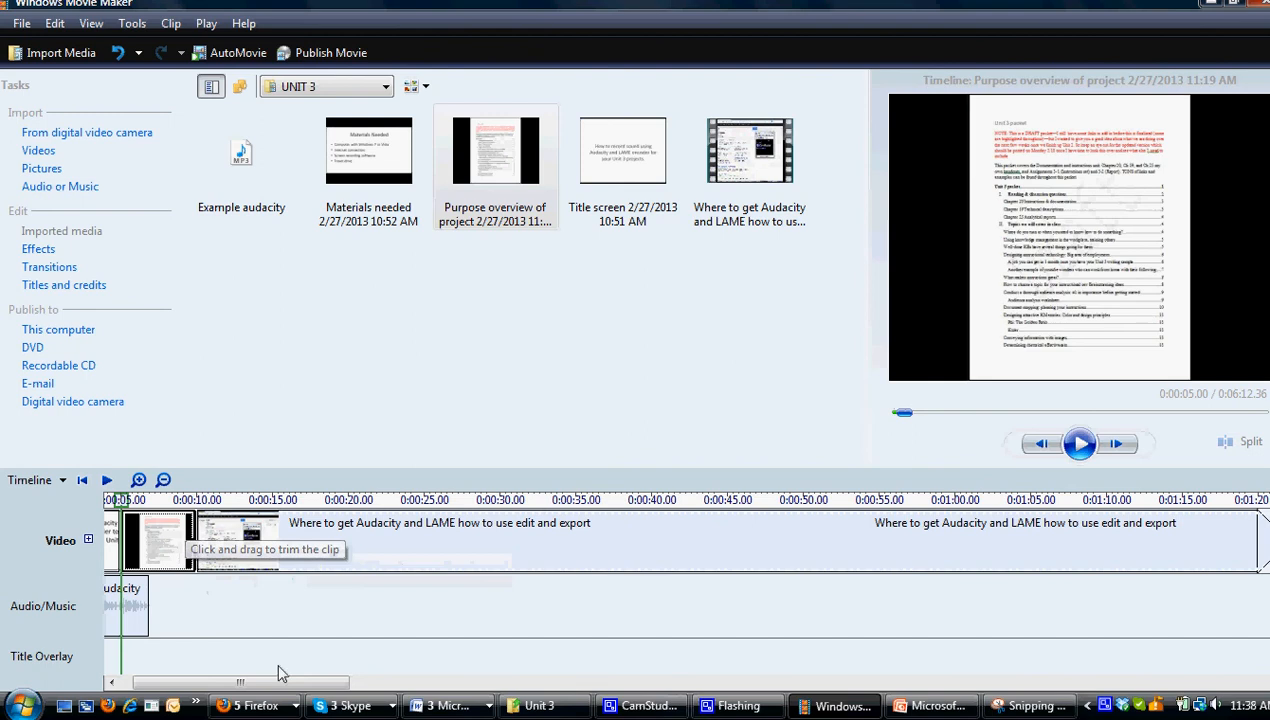
{"action": "left_click_drag", "start_coordinate": [270, 681], "coordinate": [200, 688]}
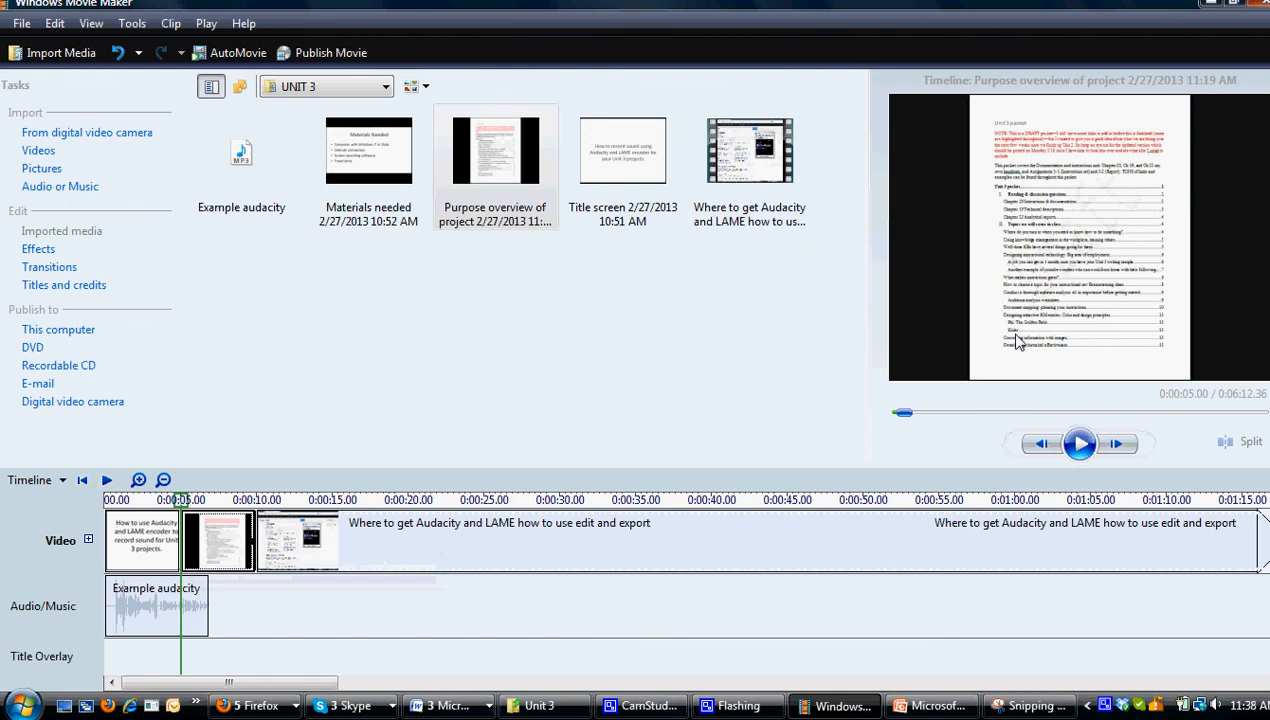
- Preview the opening of the timeline from the title screen into the purpose overview picture
{"action": "left_click", "coordinate": [115, 501]}
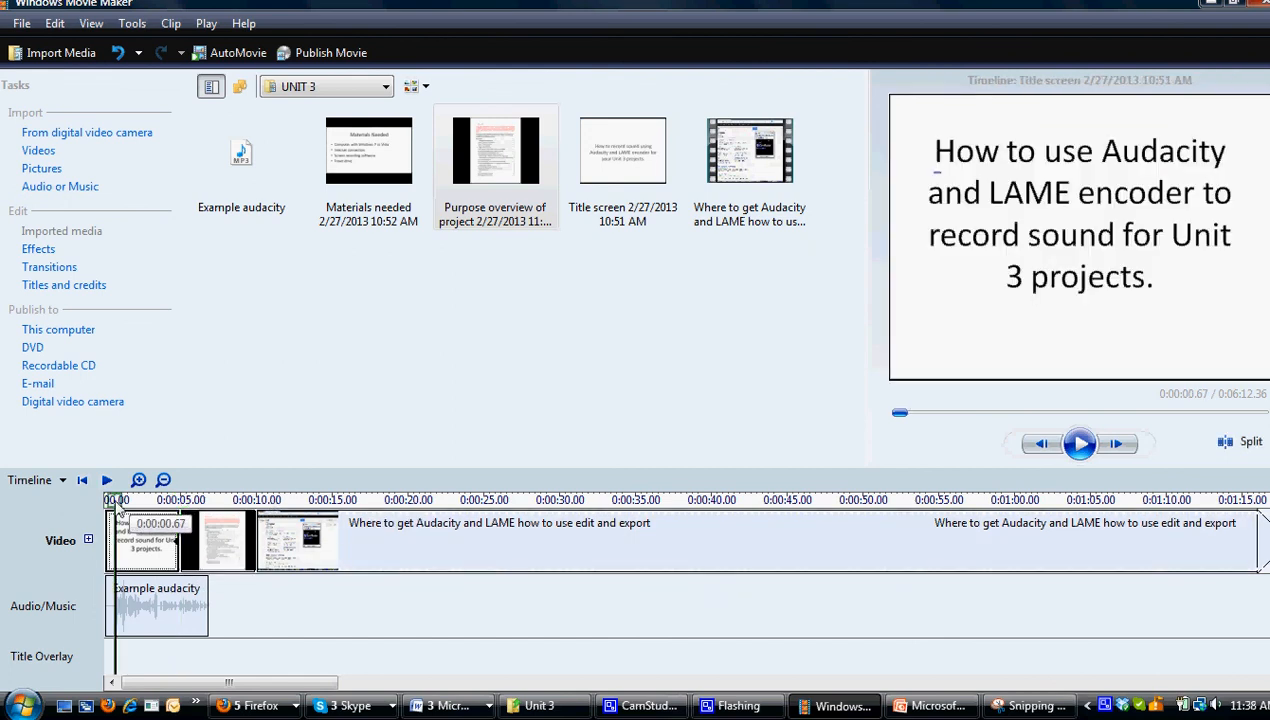
{"action": "left_click", "coordinate": [1080, 444]}
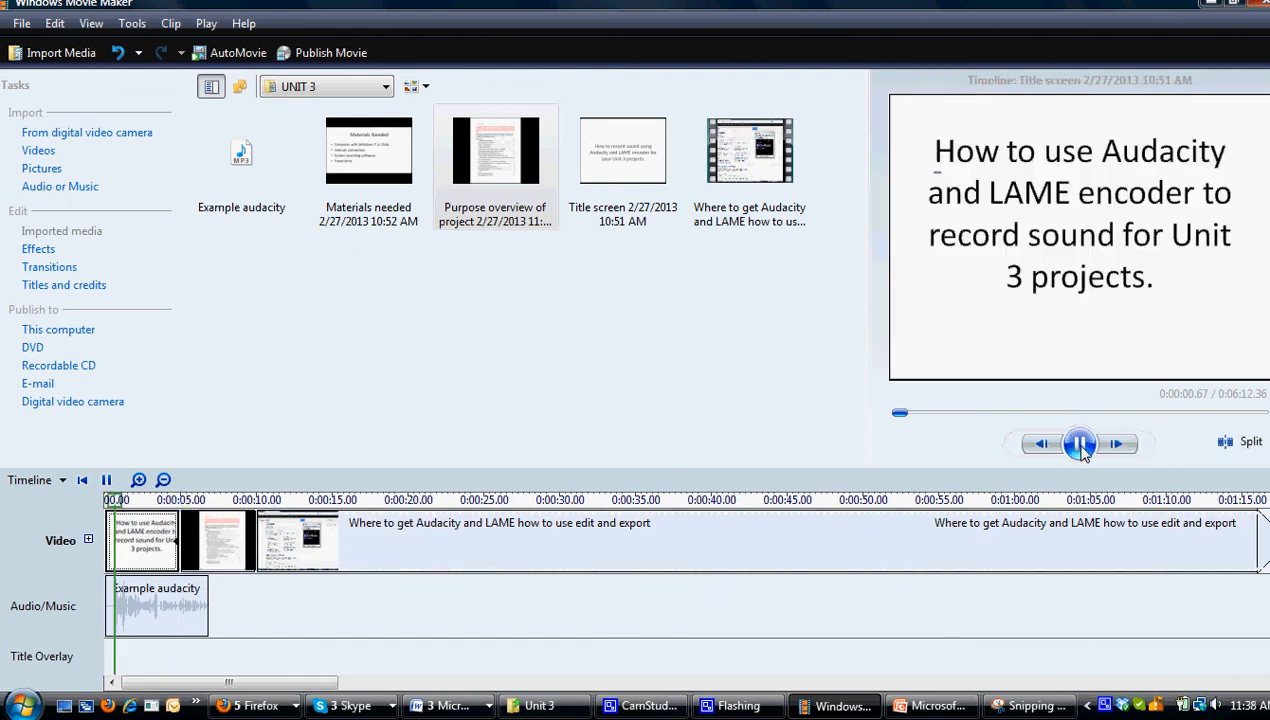
{"action": "left_click", "coordinate": [106, 480]}
{"action": "left_click", "coordinate": [159, 540]}
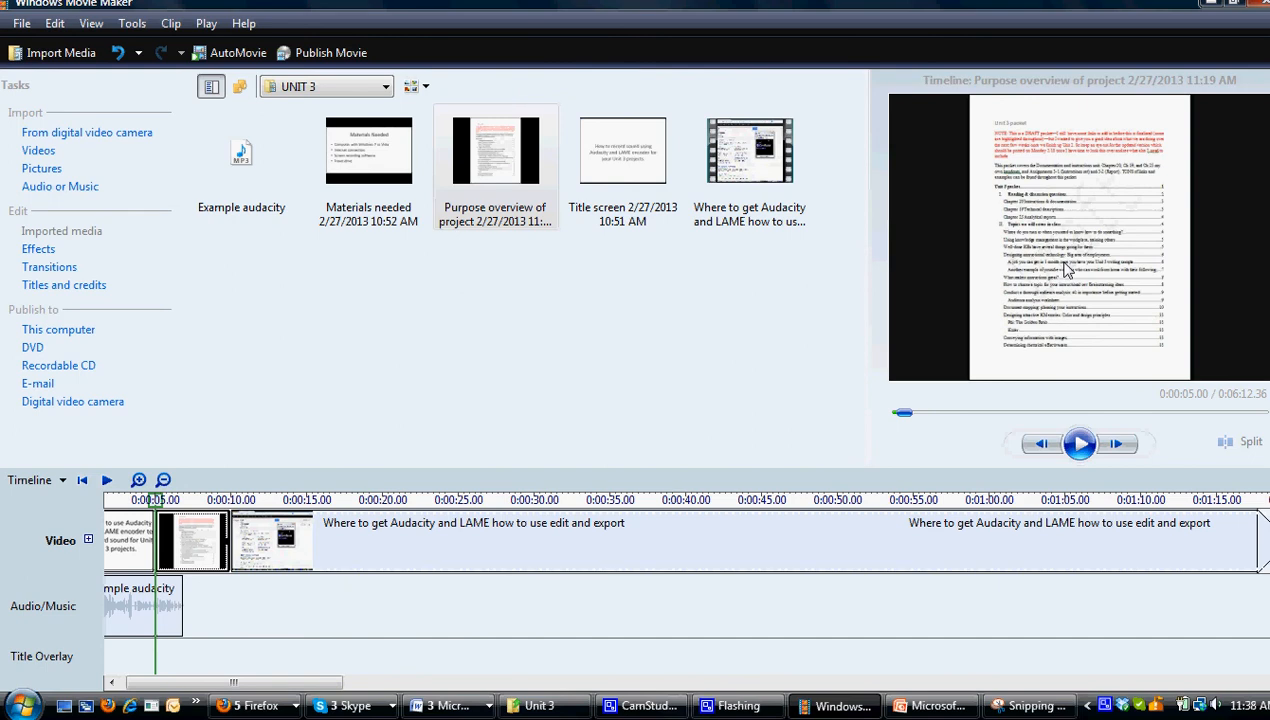
- Insert the Materials needed picture on the video track between the purpose overview picture and the Audacity video
{"action": "left_click", "coordinate": [234, 542]}
{"action": "left_click", "coordinate": [362, 155]}
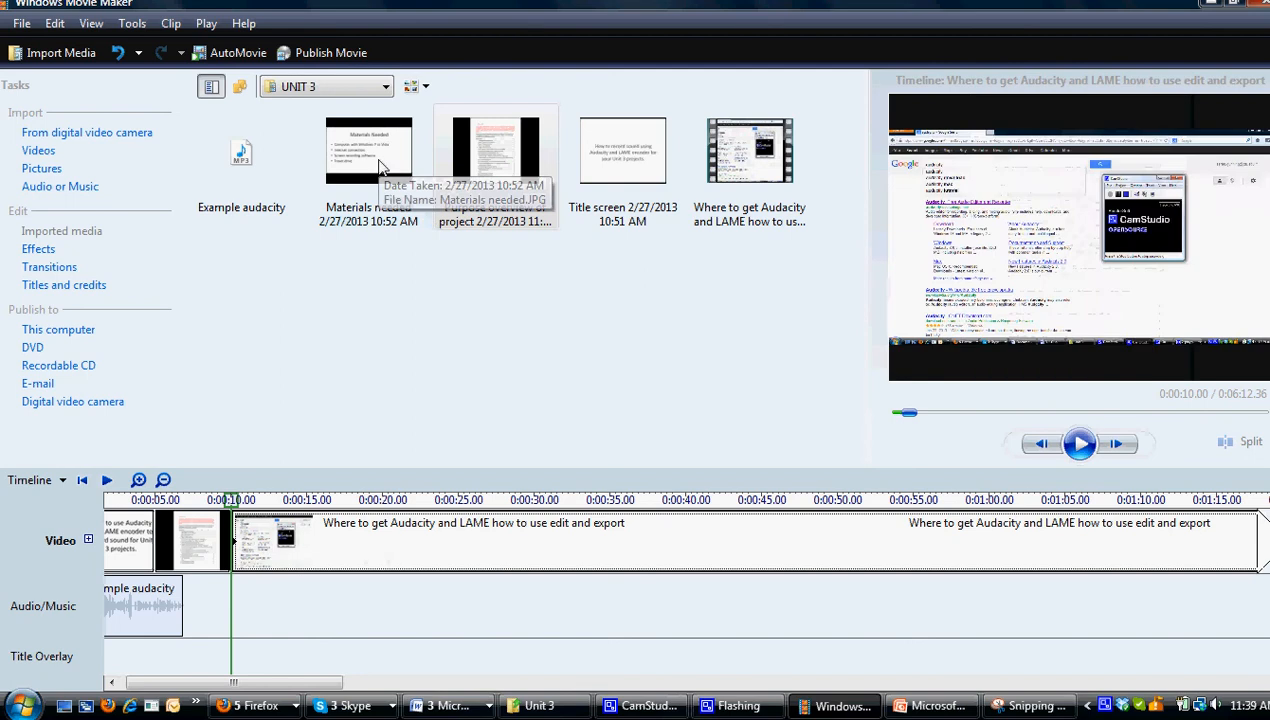
{"action": "left_click_drag", "start_coordinate": [270, 520], "coordinate": [272, 522]}
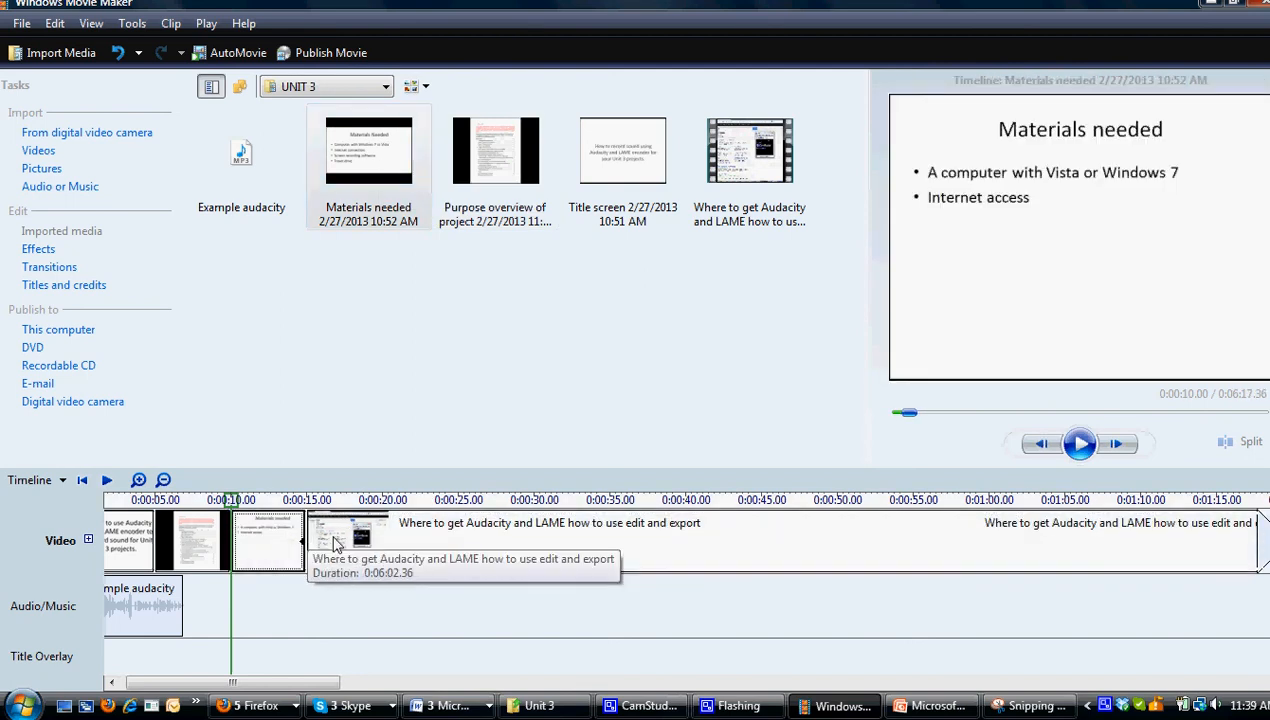
{"action": "left_click", "coordinate": [319, 542]}
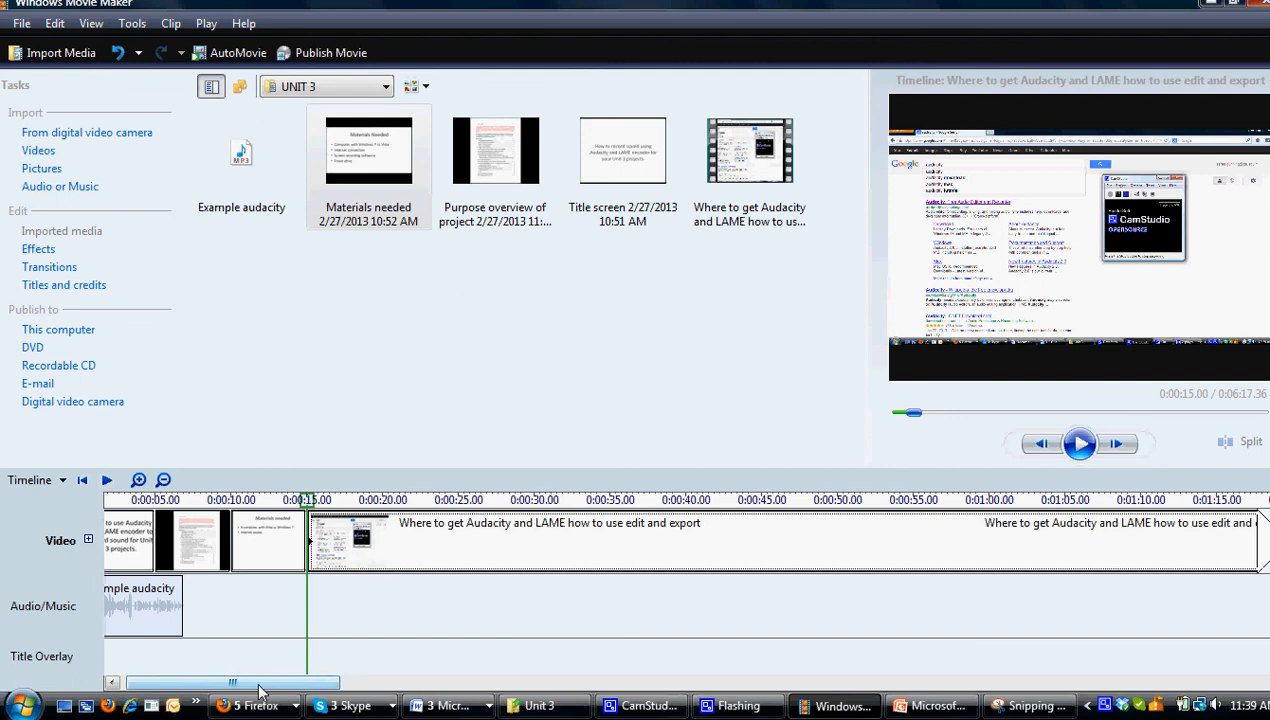
{"action": "left_click_drag", "start_coordinate": [258, 684], "coordinate": [224, 686]}
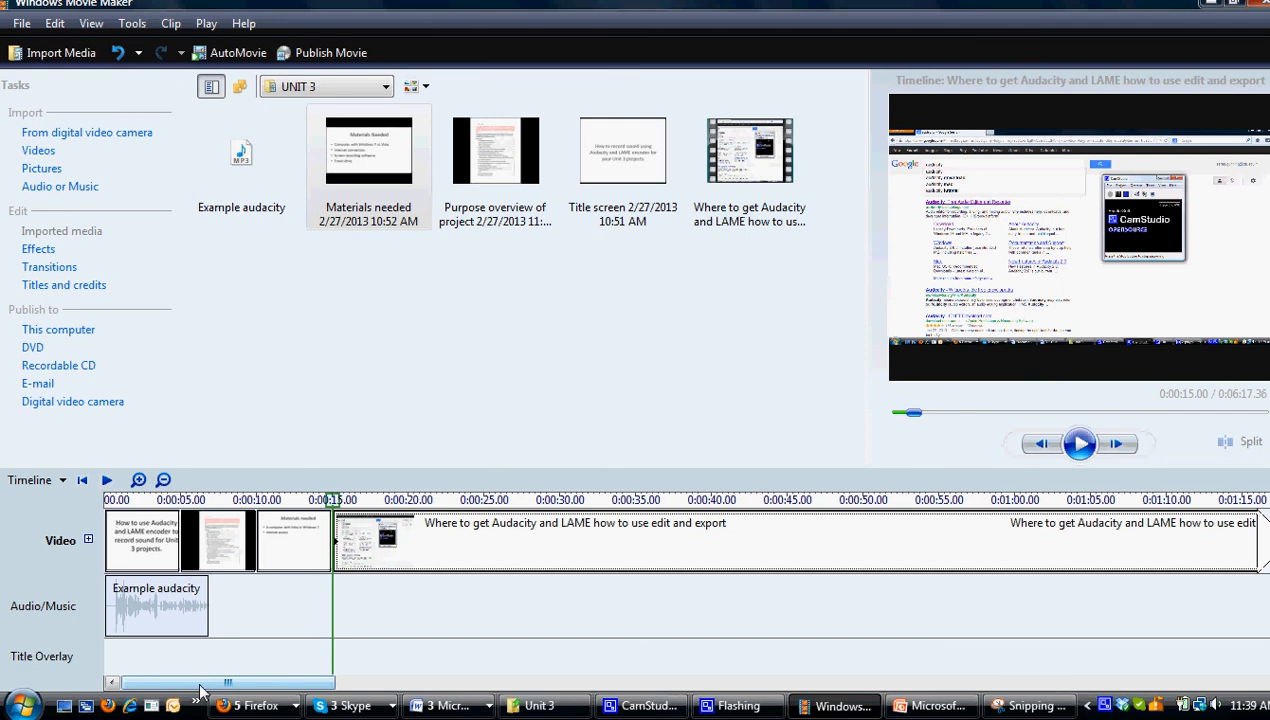
- Add the Purpose overview of project picture to the end of the video track, after the Audacity video
{"action": "left_click_drag", "start_coordinate": [200, 686], "coordinate": [1093, 683]}
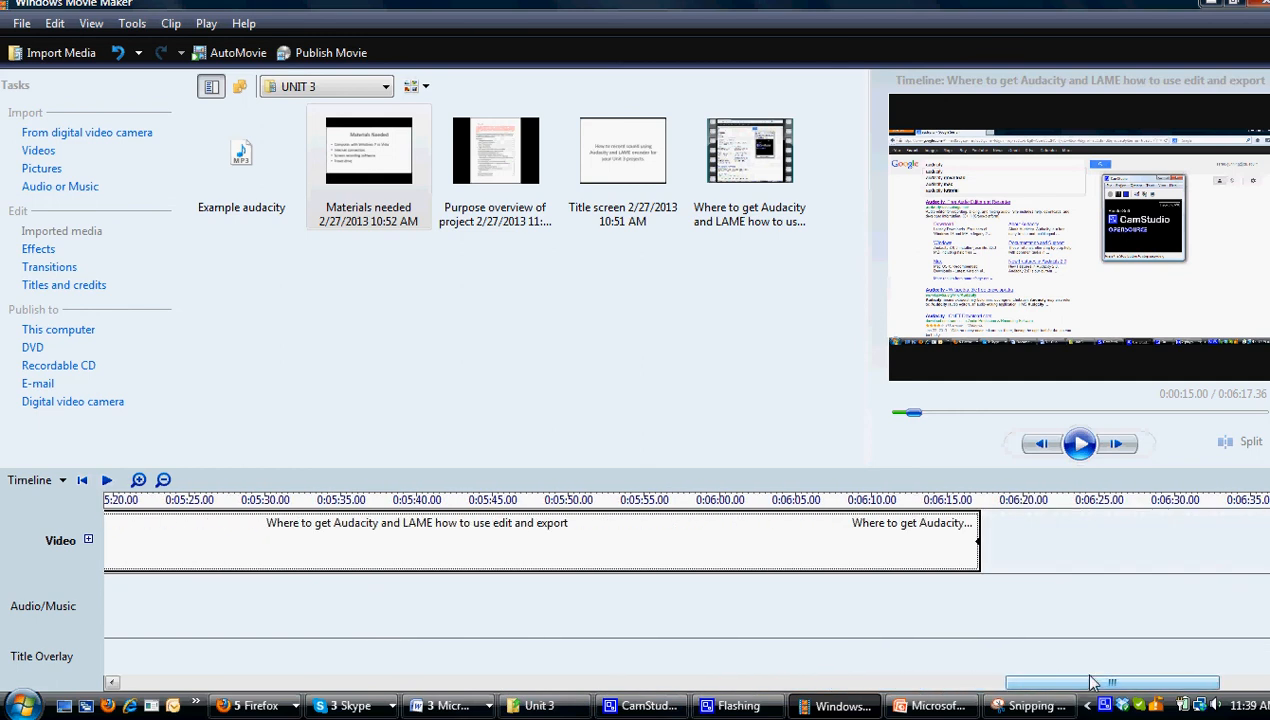
{"action": "left_click", "coordinate": [490, 170]}
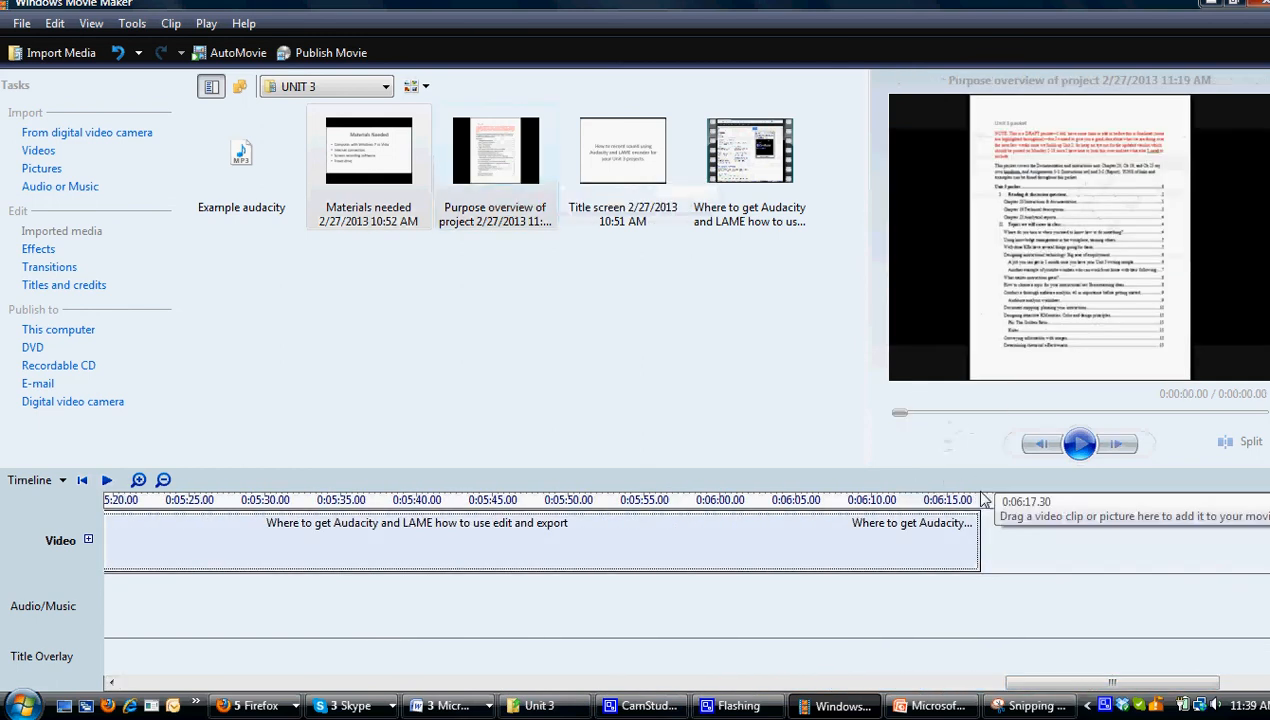
{"action": "left_click_drag", "start_coordinate": [982, 493], "coordinate": [1026, 520]}
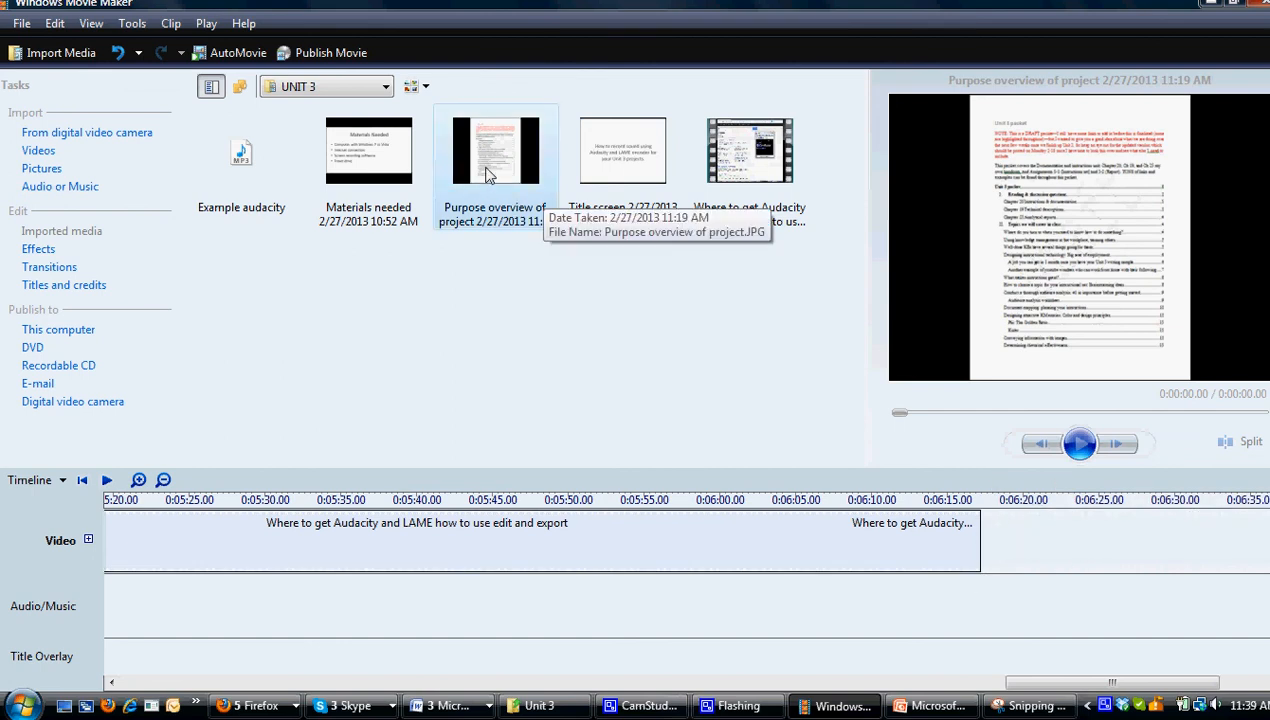
{"action": "left_click_drag", "start_coordinate": [990, 527], "coordinate": [990, 527]}
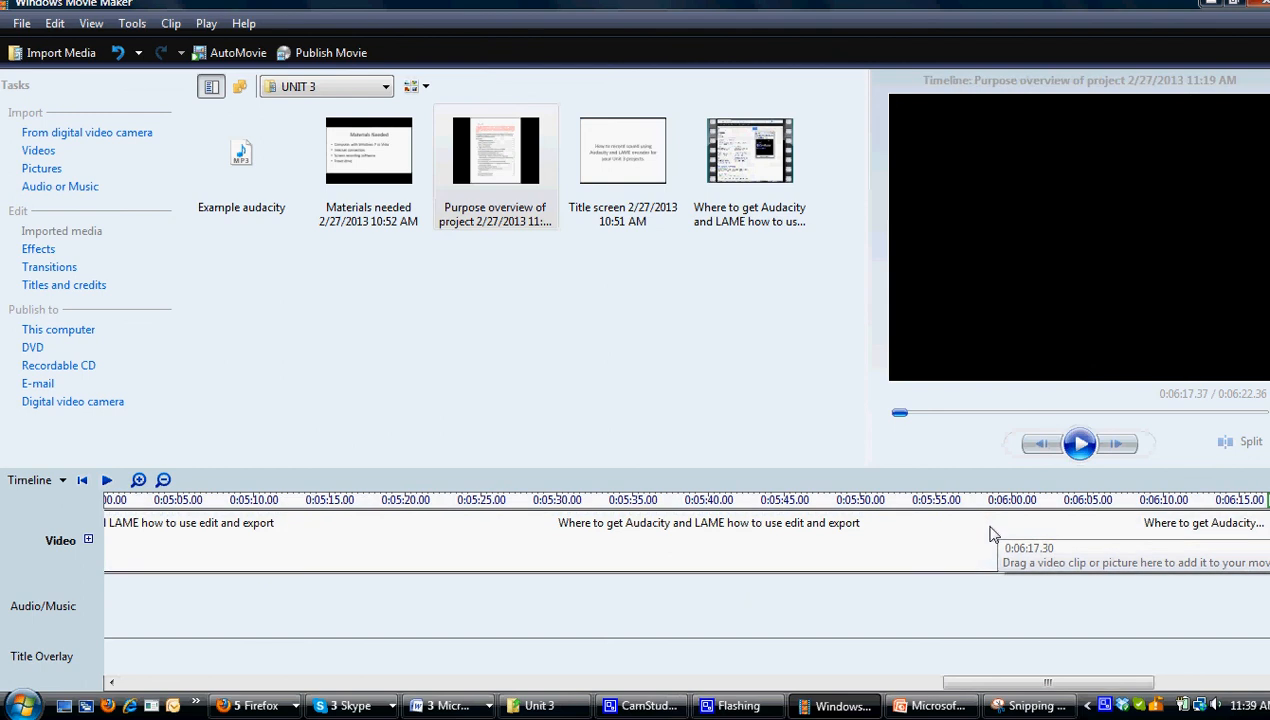
{"action": "left_click_drag", "start_coordinate": [1013, 688], "coordinate": [1130, 688]}
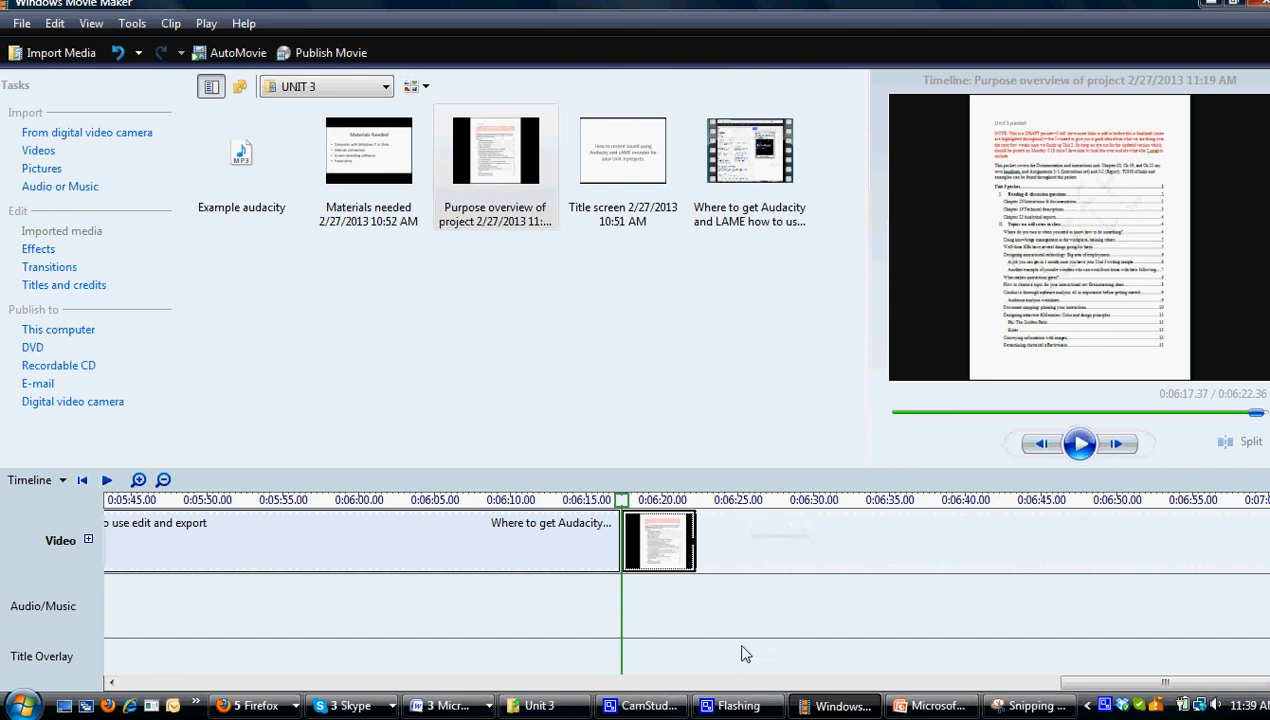
- Split the Audacity video at about 0:00:30 and 0:00:35 on the timeline and remove the section between the cuts
{"action": "left_click_drag", "start_coordinate": [1085, 688], "coordinate": [127, 688]}
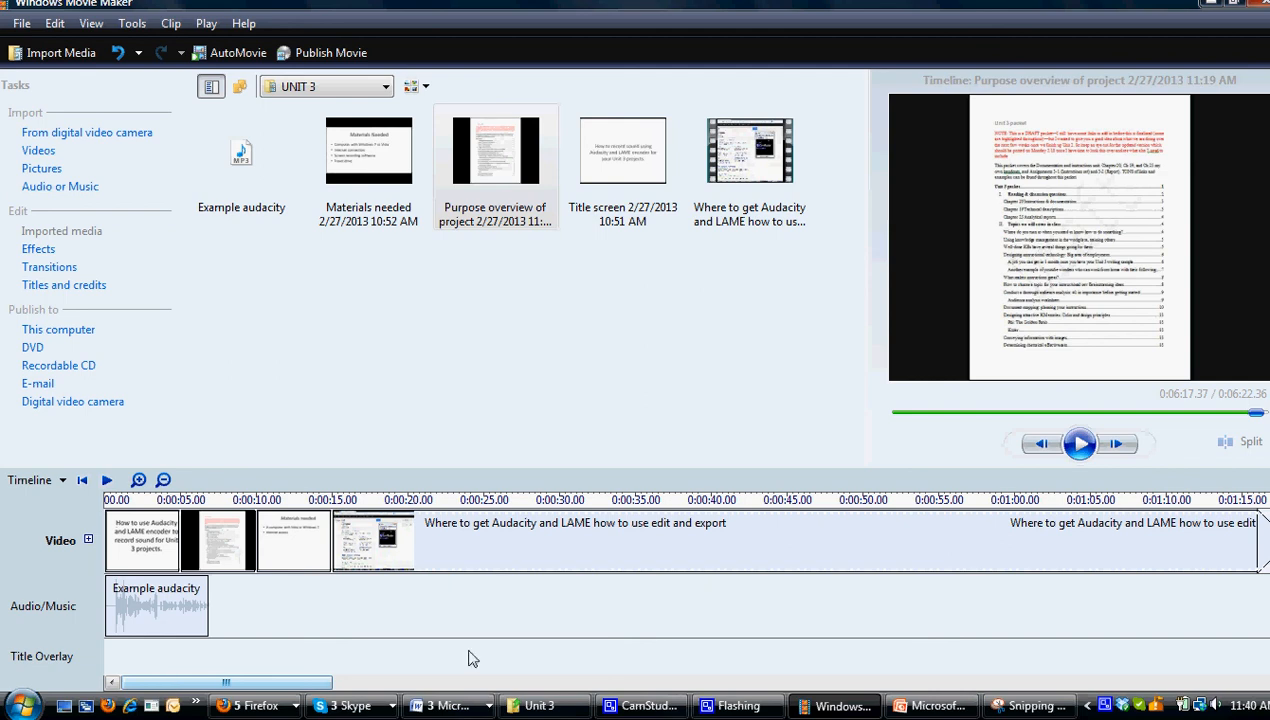
{"action": "left_click", "coordinate": [562, 517]}
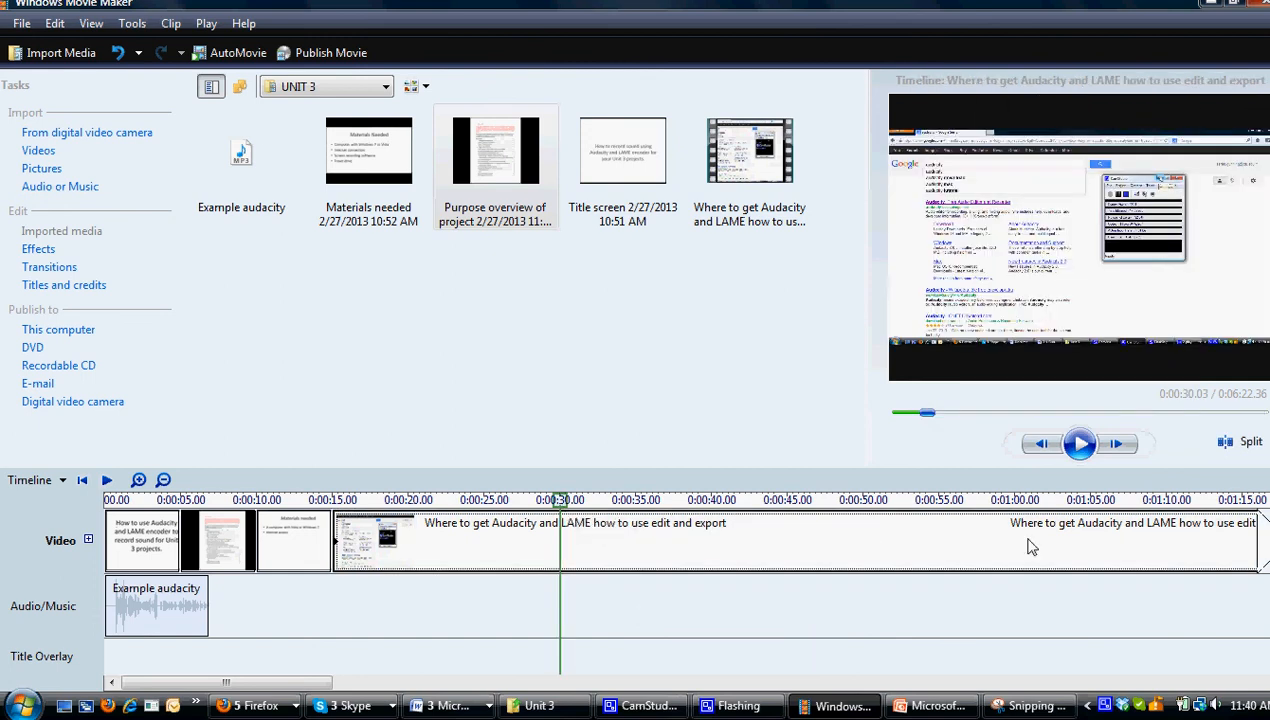
{"action": "left_click", "coordinate": [1233, 445]}
{"action": "left_click_drag", "start_coordinate": [562, 530], "coordinate": [640, 509]}
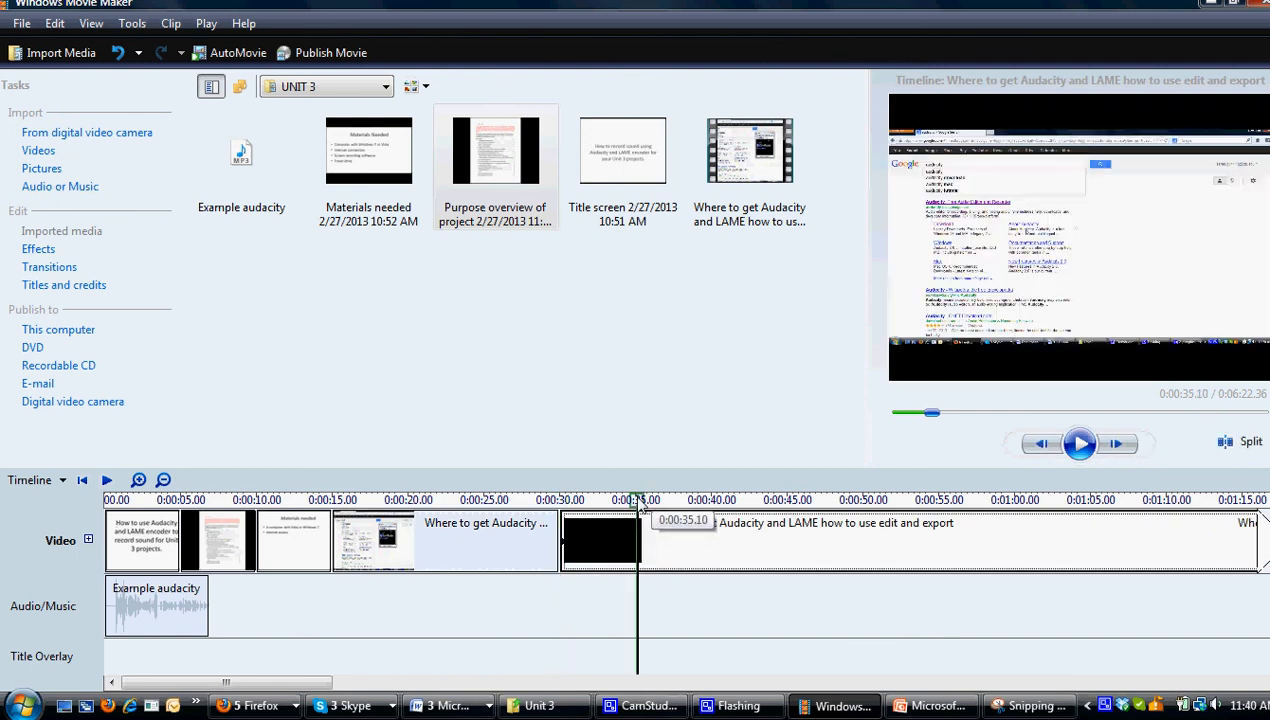
{"action": "left_click", "coordinate": [1238, 447]}
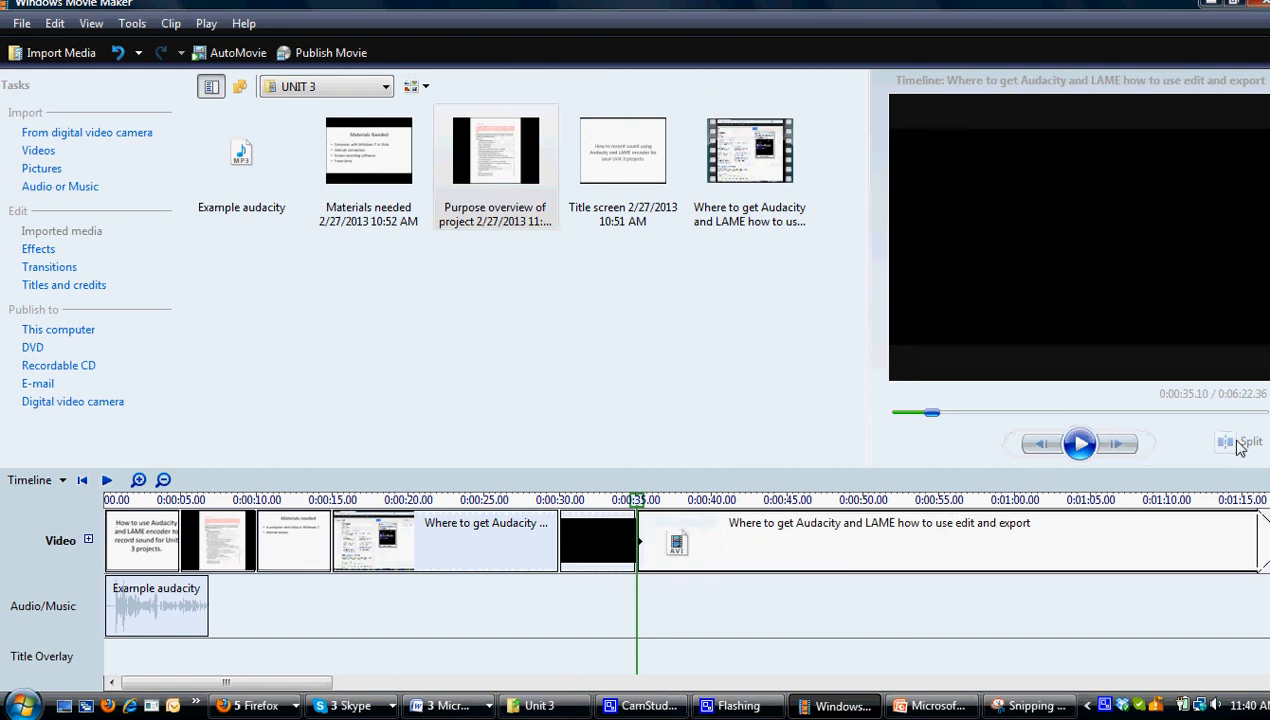
{"action": "left_click", "coordinate": [600, 546]}
{"action": "right_click", "coordinate": [600, 540]}
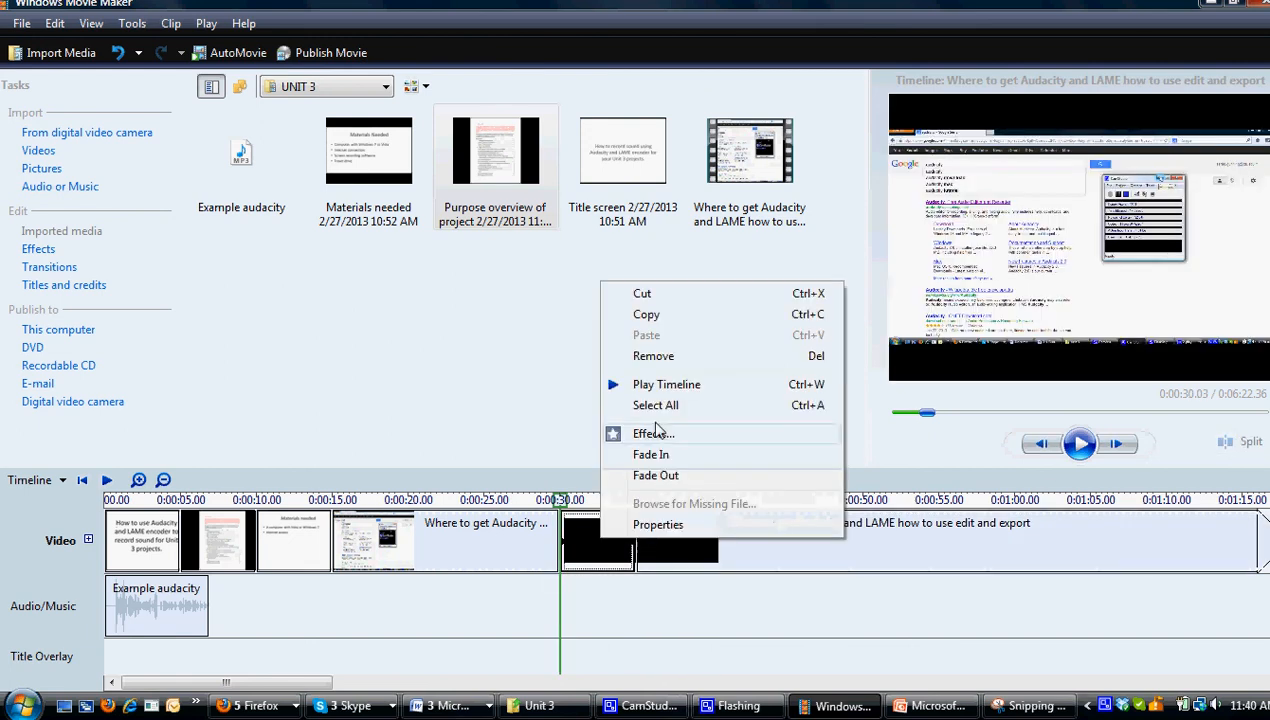
{"action": "left_click", "coordinate": [654, 357]}
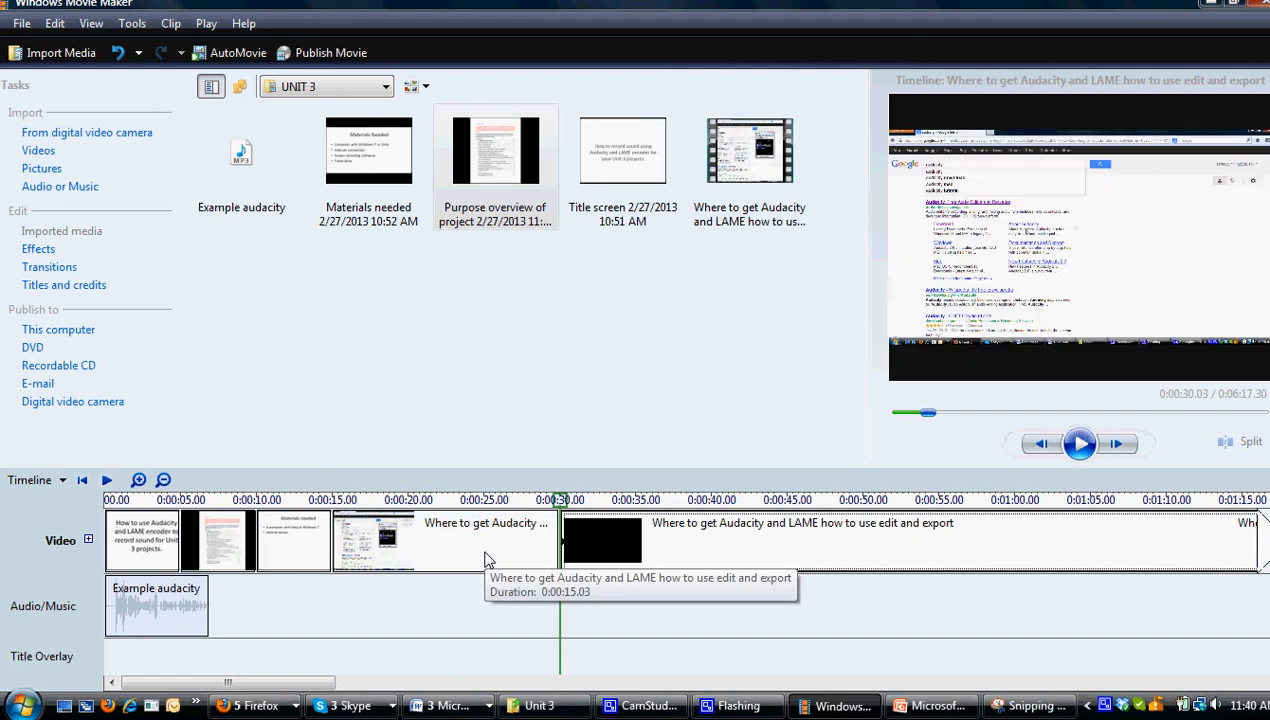
- Examine which audio and video adjustments are available for the timeline clips
{"action": "left_click", "coordinate": [588, 545]}
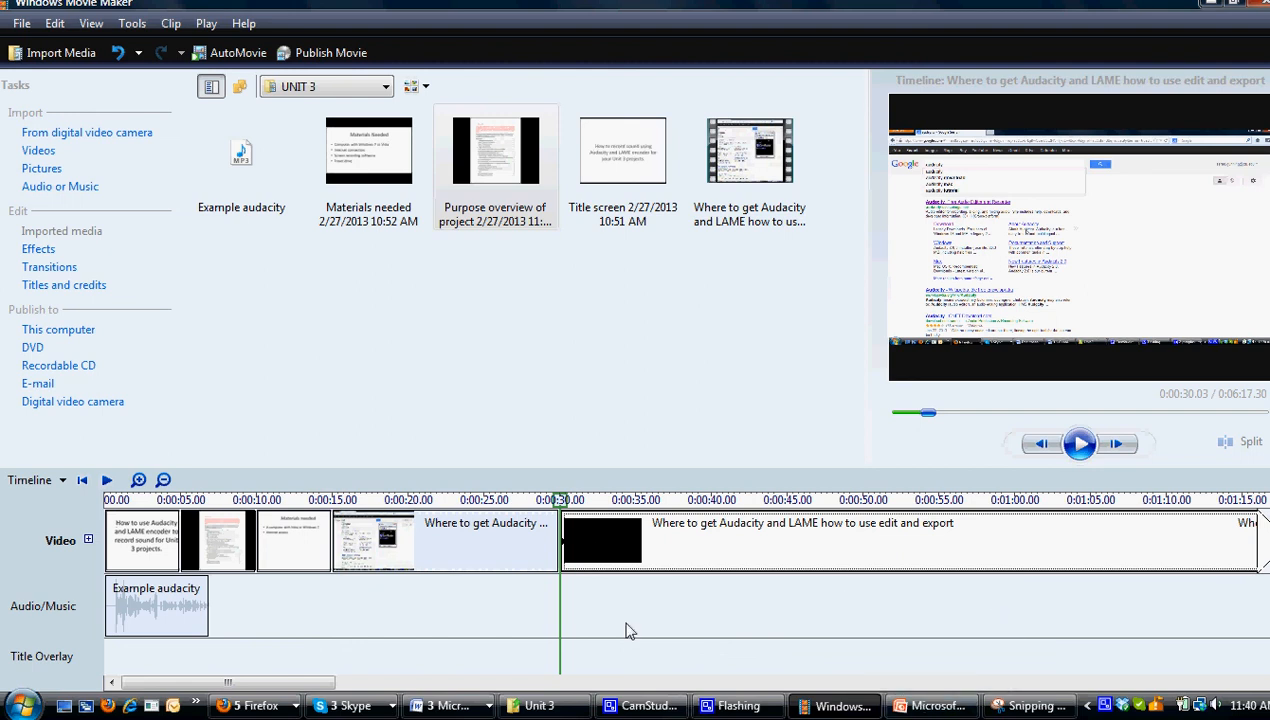
{"action": "left_click", "coordinate": [192, 619]}
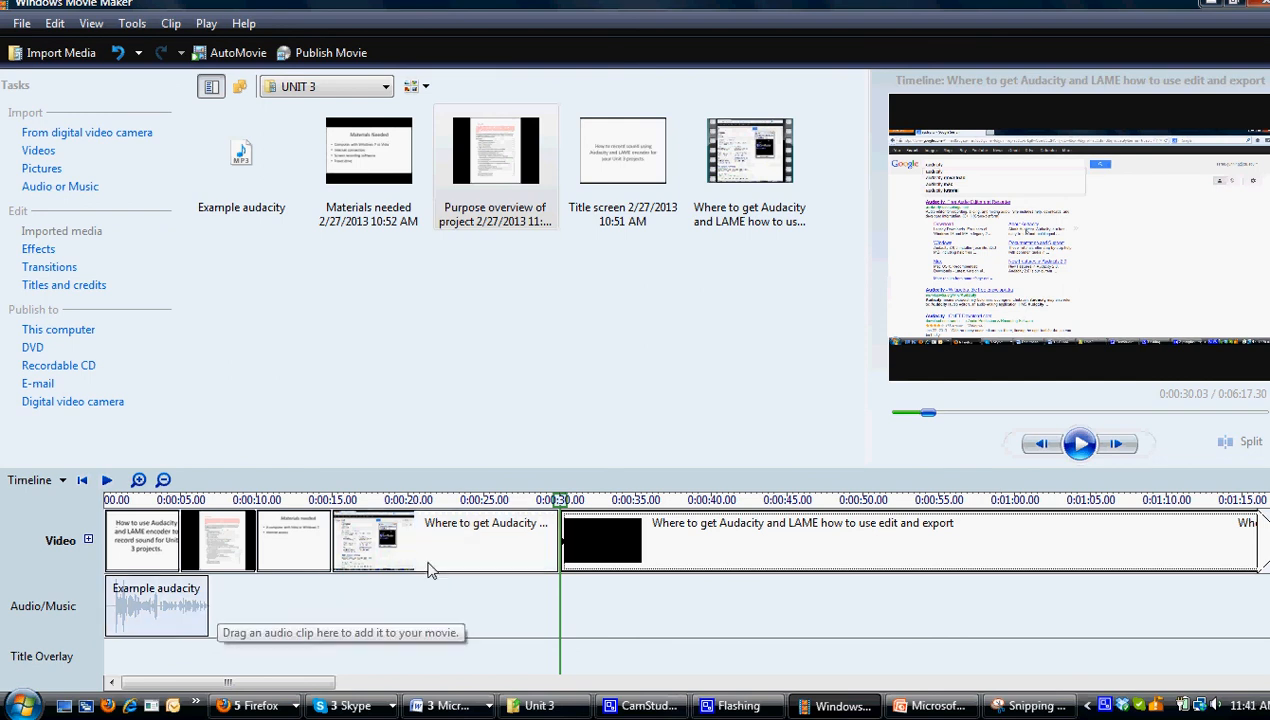
{"action": "left_click", "coordinate": [206, 23]}
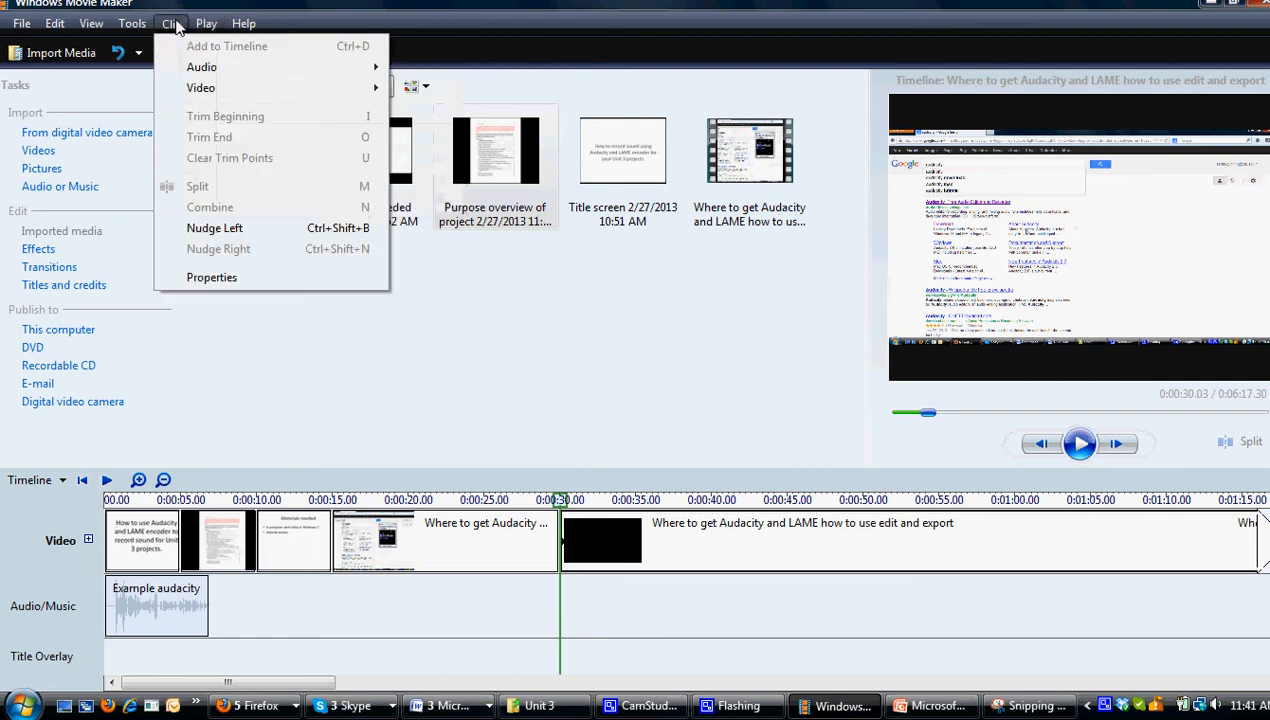
{"action": "mouse_move", "coordinate": [207, 70]}
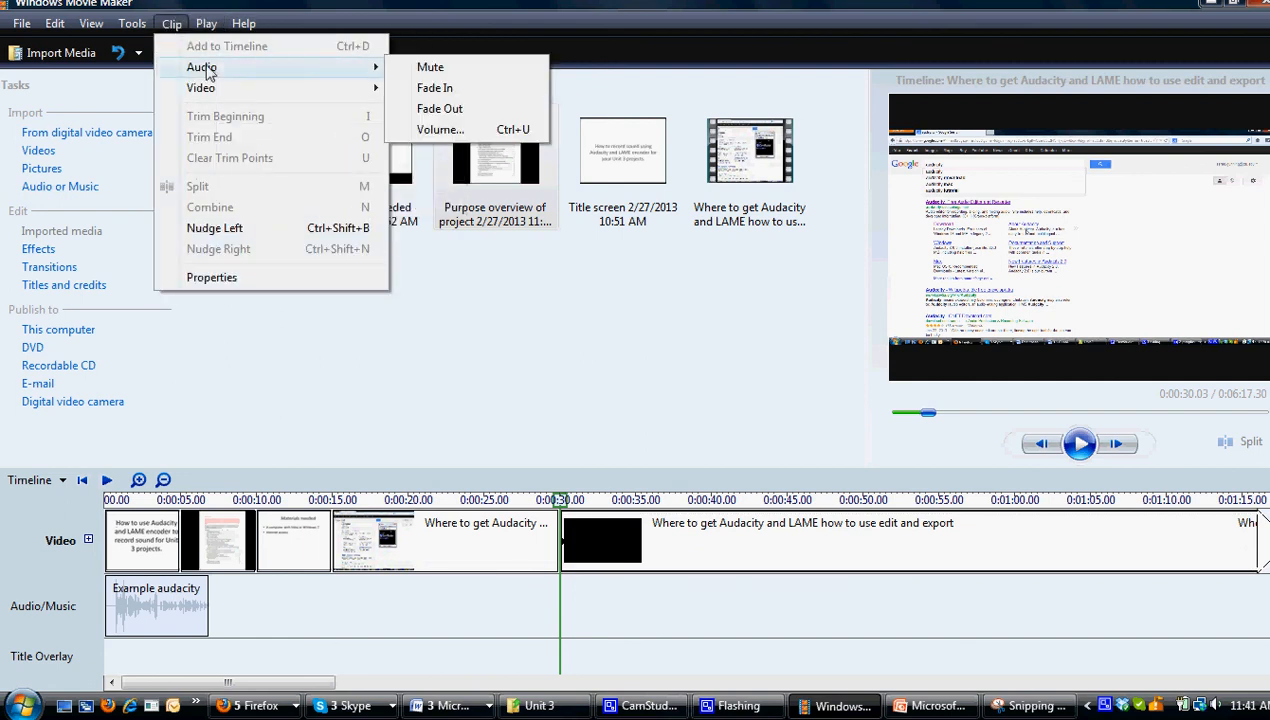
{"action": "mouse_move", "coordinate": [217, 91]}
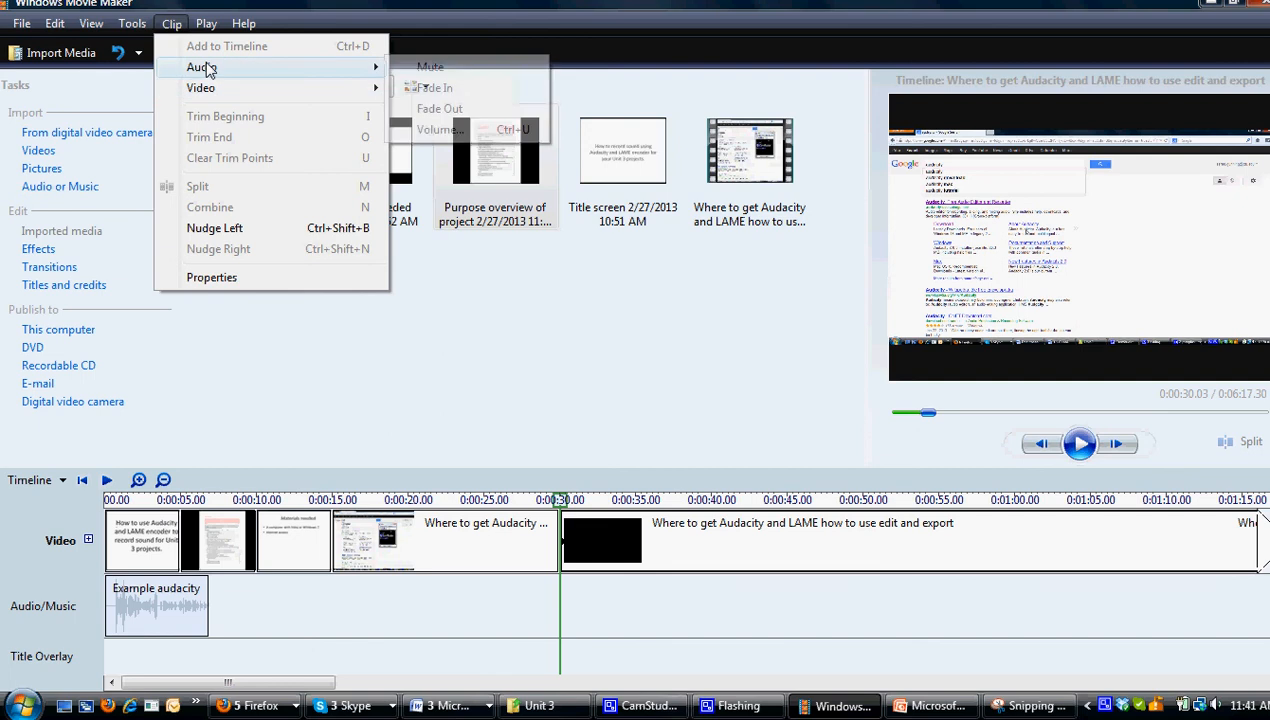
{"action": "left_click", "coordinate": [128, 548]}
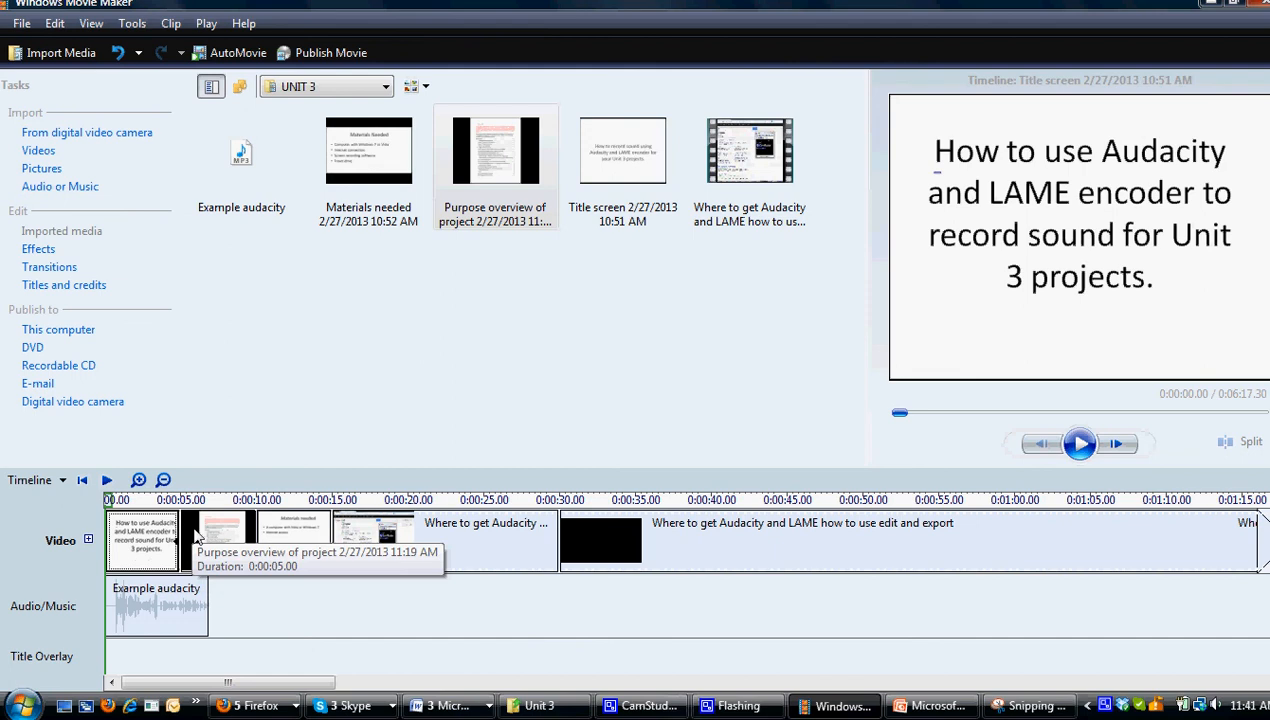
- Mute the audio of the video track, leaving the Example audacity clip on the audio track selected for sound
{"action": "left_click", "coordinate": [42, 612]}
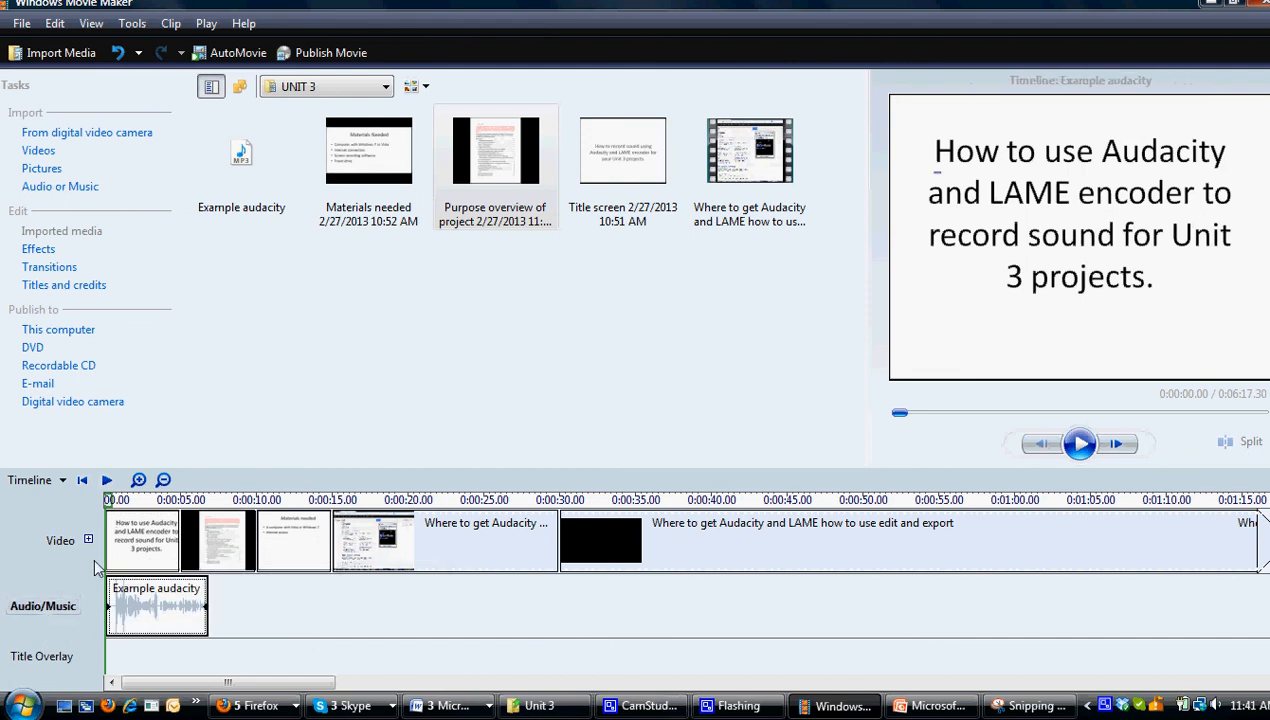
{"action": "left_click", "coordinate": [60, 541]}
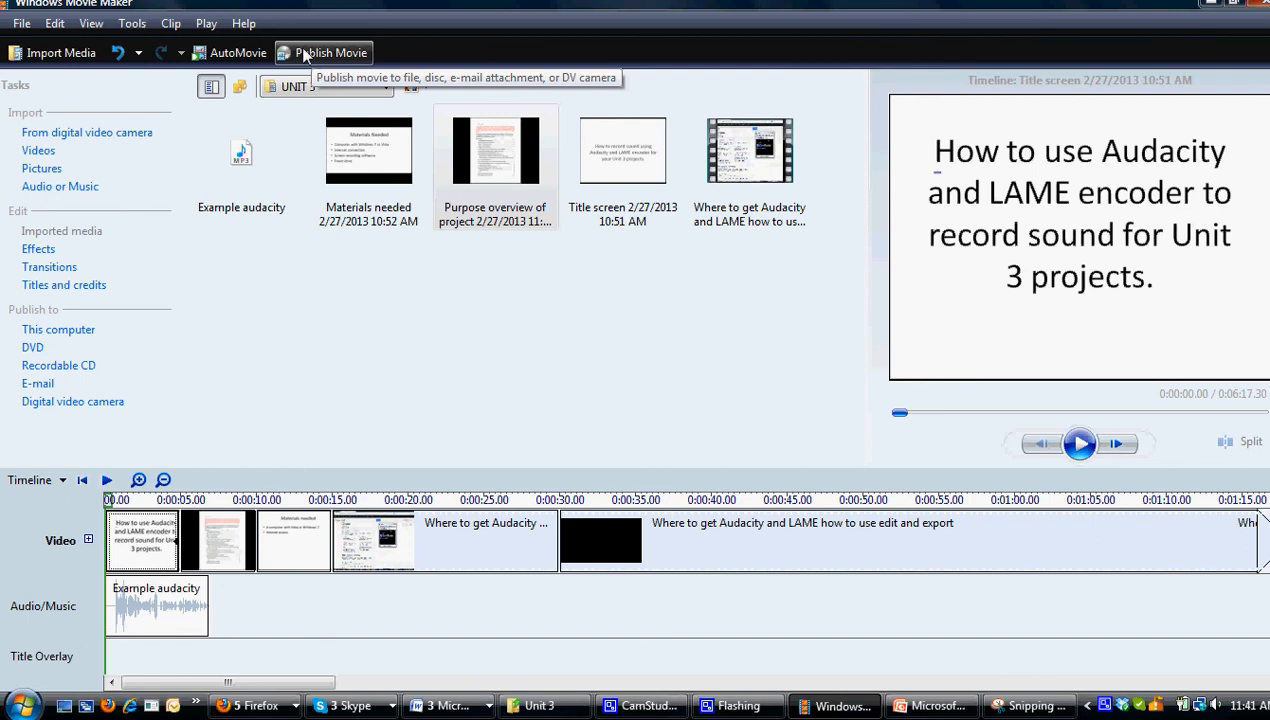
{"action": "left_click", "coordinate": [173, 25]}
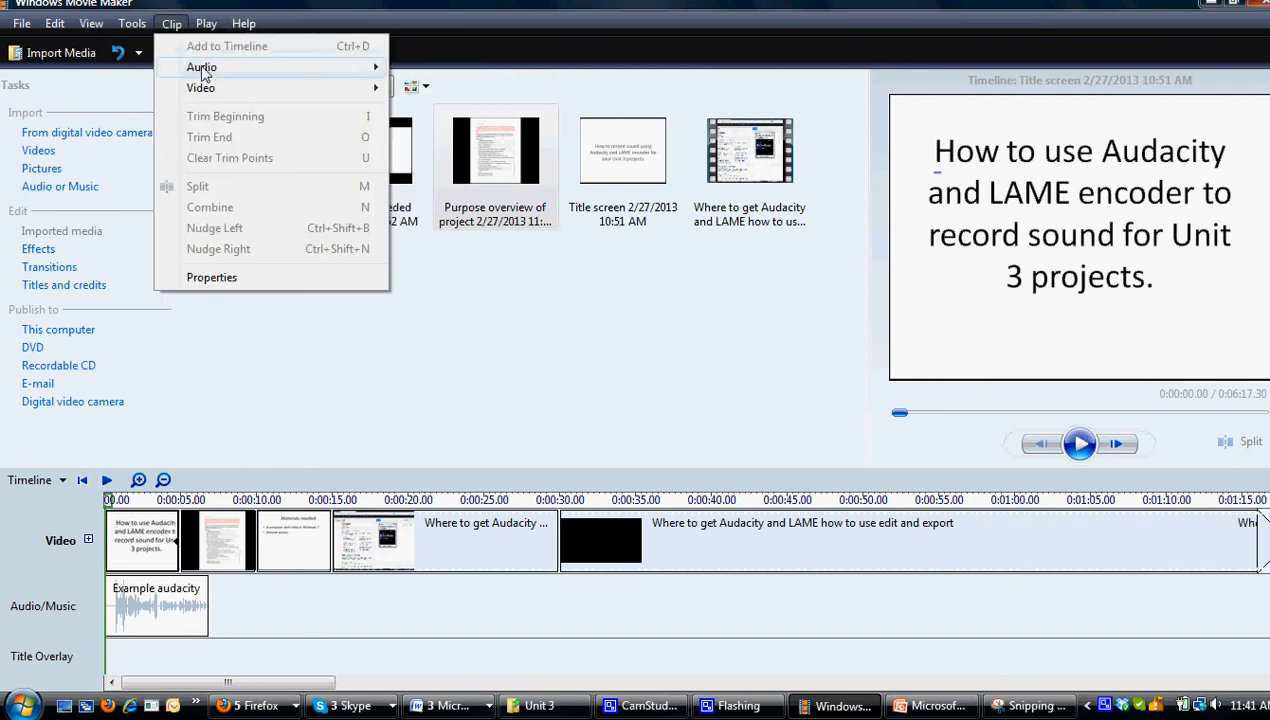
{"action": "mouse_move", "coordinate": [203, 70]}
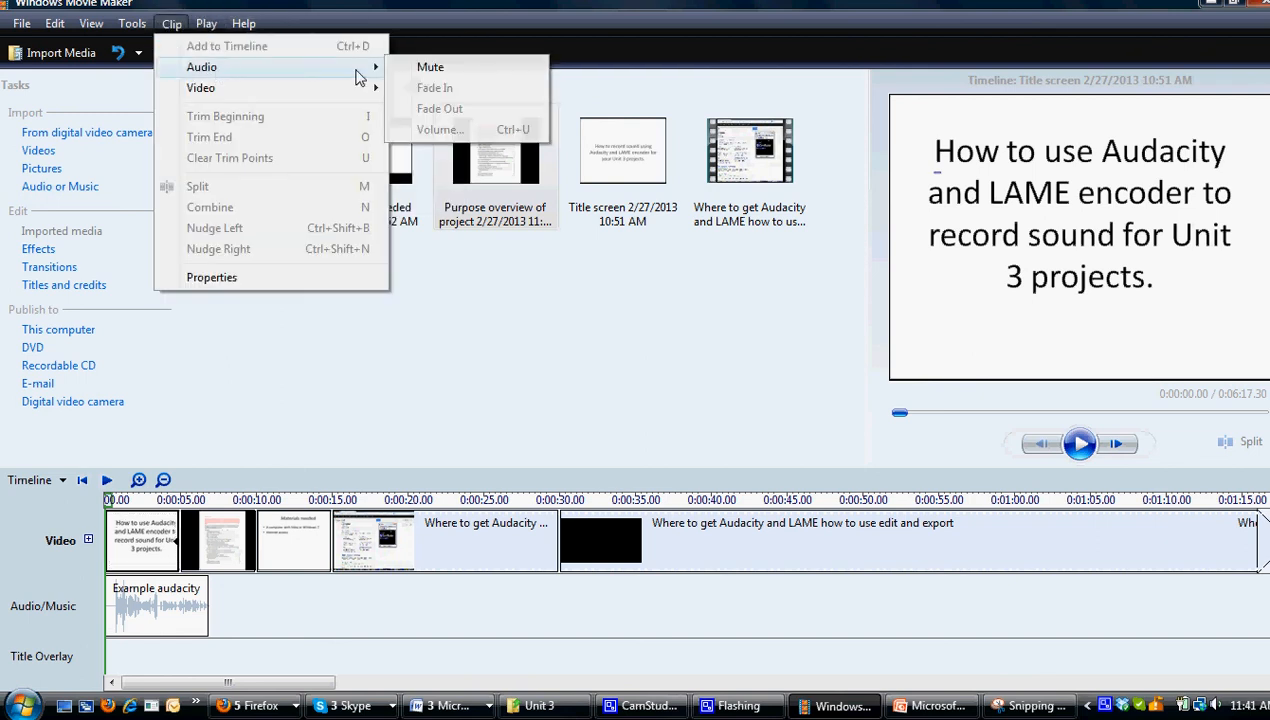
{"action": "left_click", "coordinate": [431, 70]}
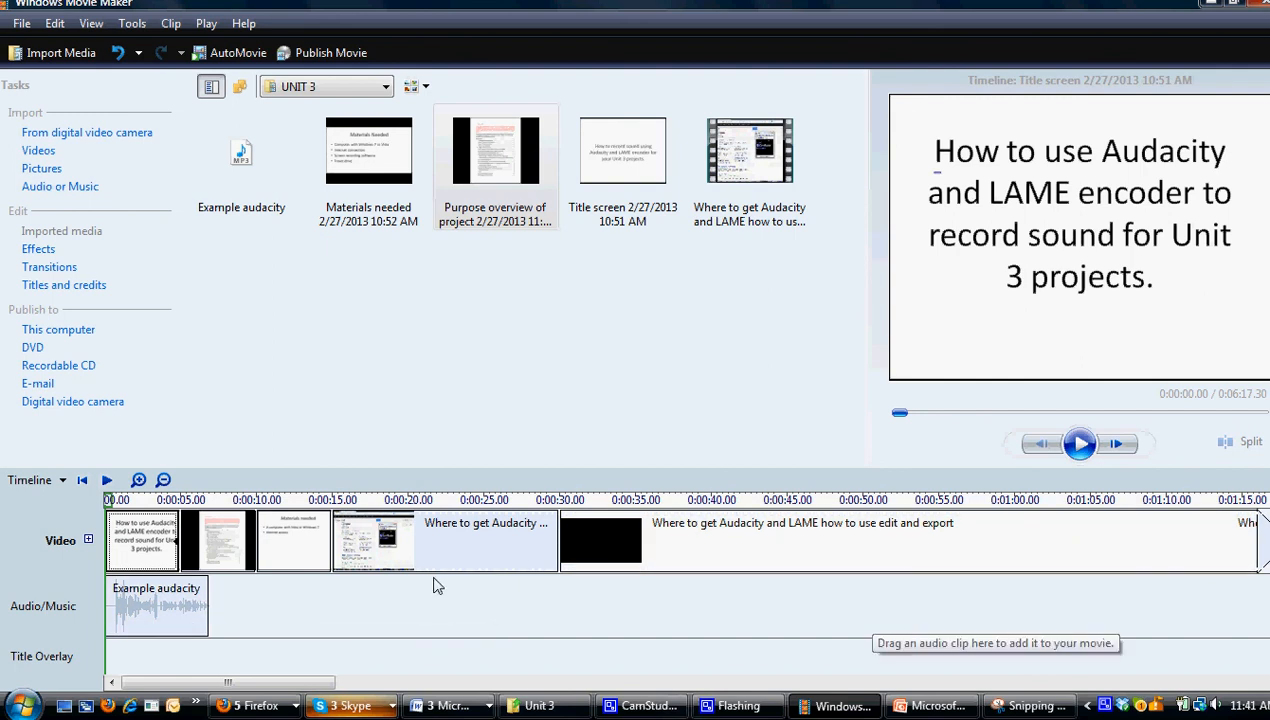
- Preview the movie from the title screen with the Example audacity sound, pausing during the Purpose overview picture
{"action": "left_click_drag", "start_coordinate": [297, 688], "coordinate": [295, 688]}
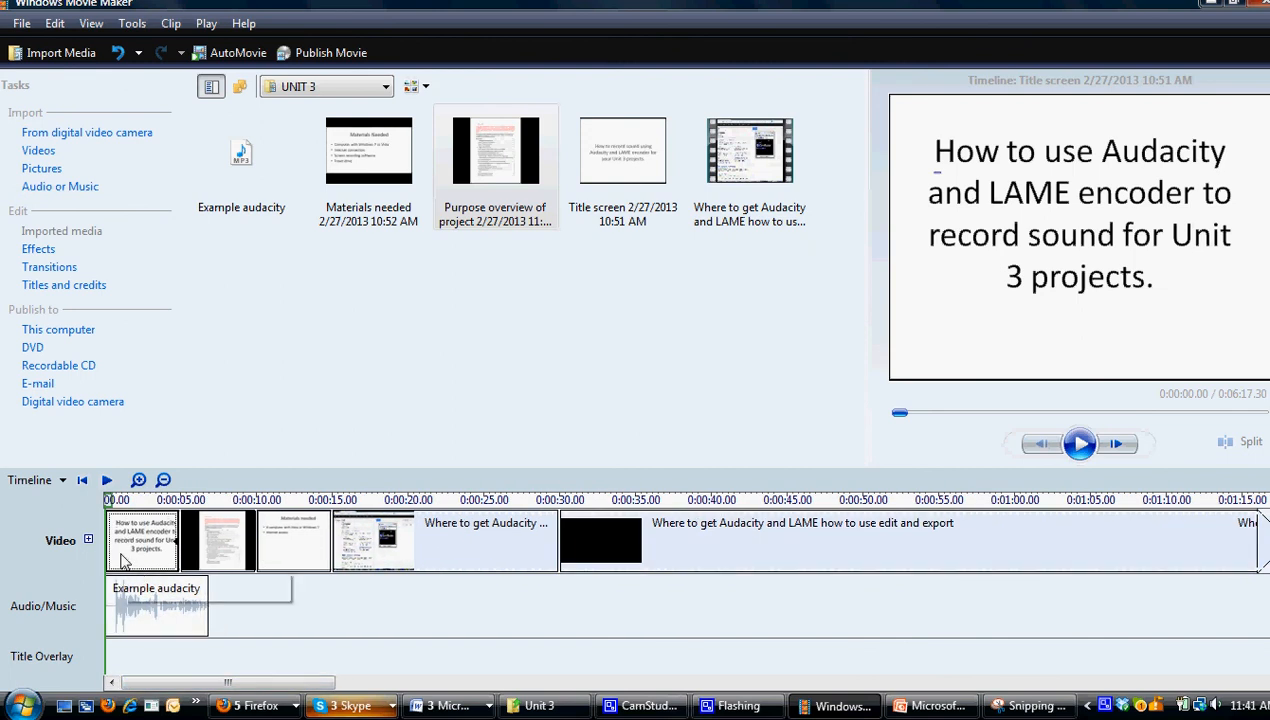
{"action": "left_click", "coordinate": [118, 592]}
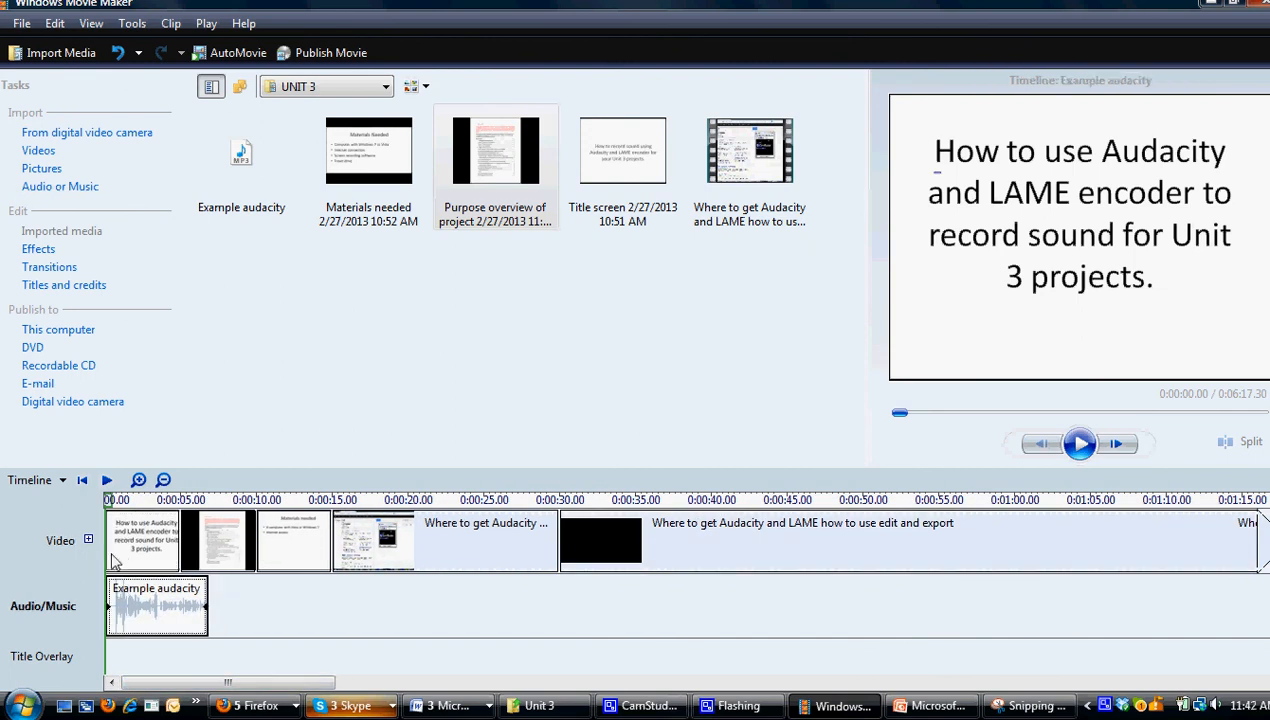
{"action": "left_click", "coordinate": [112, 552]}
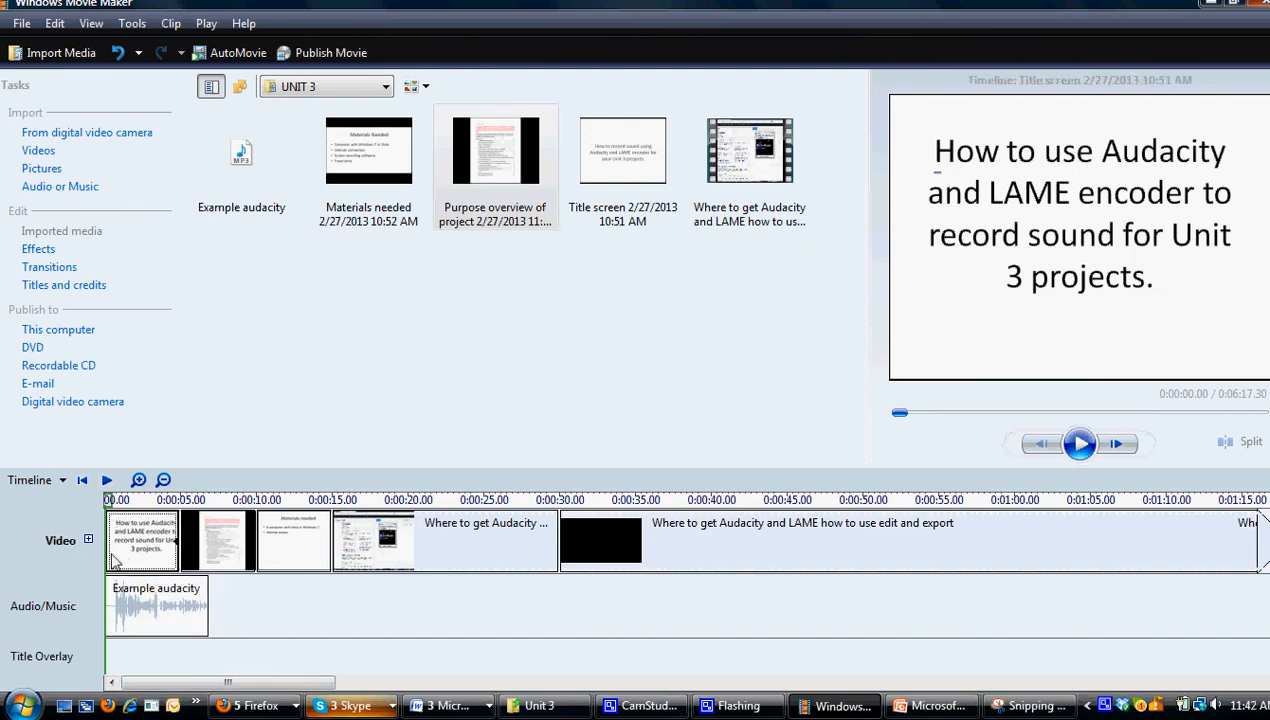
{"action": "left_click", "coordinate": [1080, 444]}
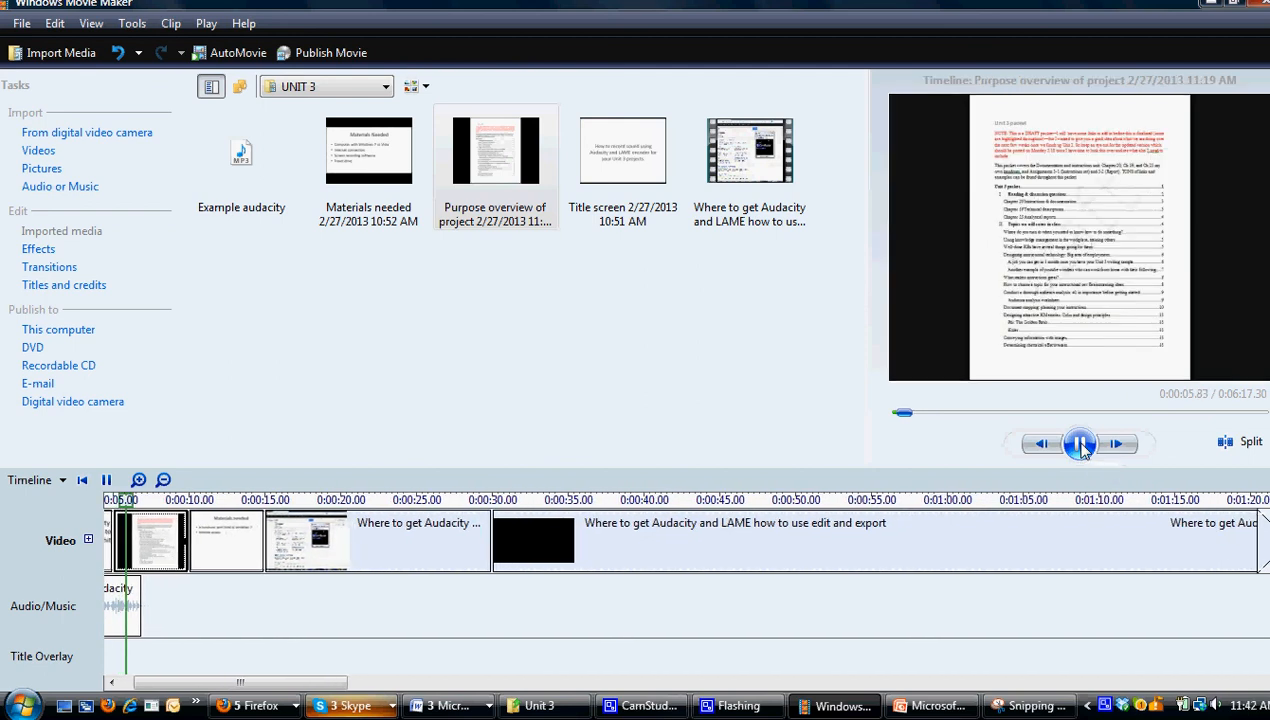
{"action": "left_click", "coordinate": [1080, 446]}
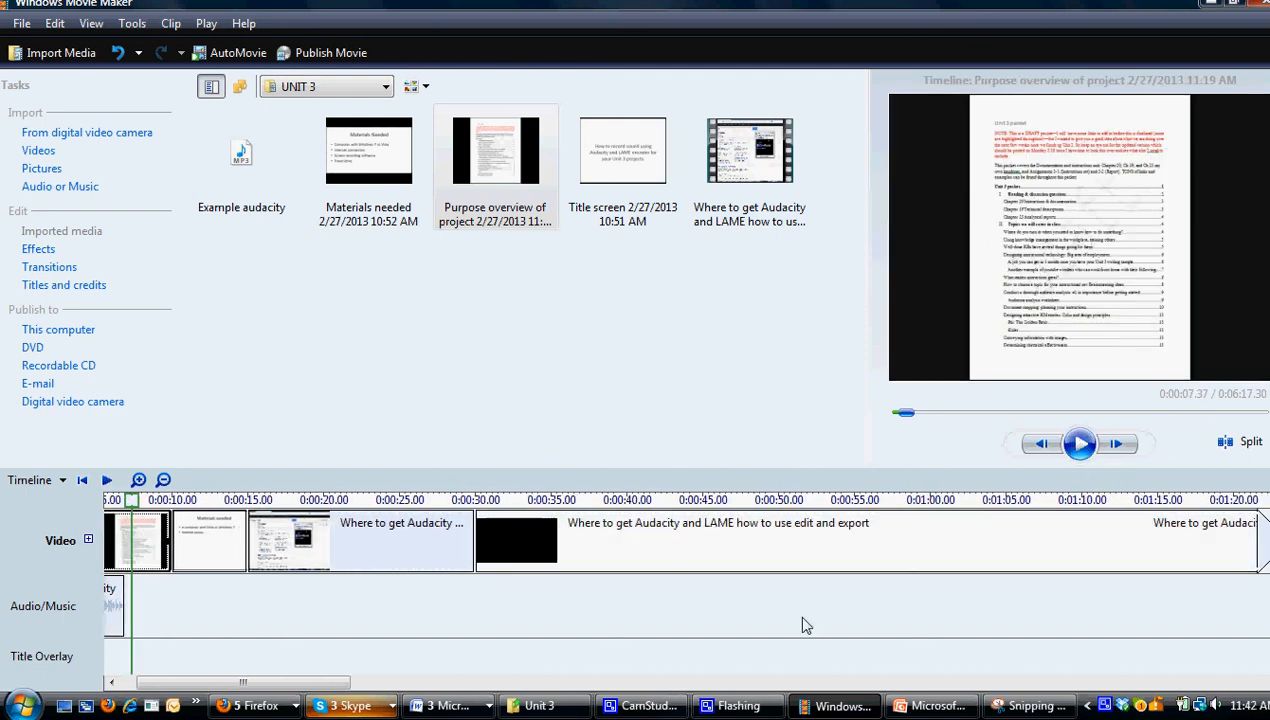
- Examine the timeline at a wide scale, and the boundary between the Purpose overview and Materials needed pictures at the closest scale
{"action": "left_click_drag", "start_coordinate": [232, 683], "coordinate": [190, 690]}
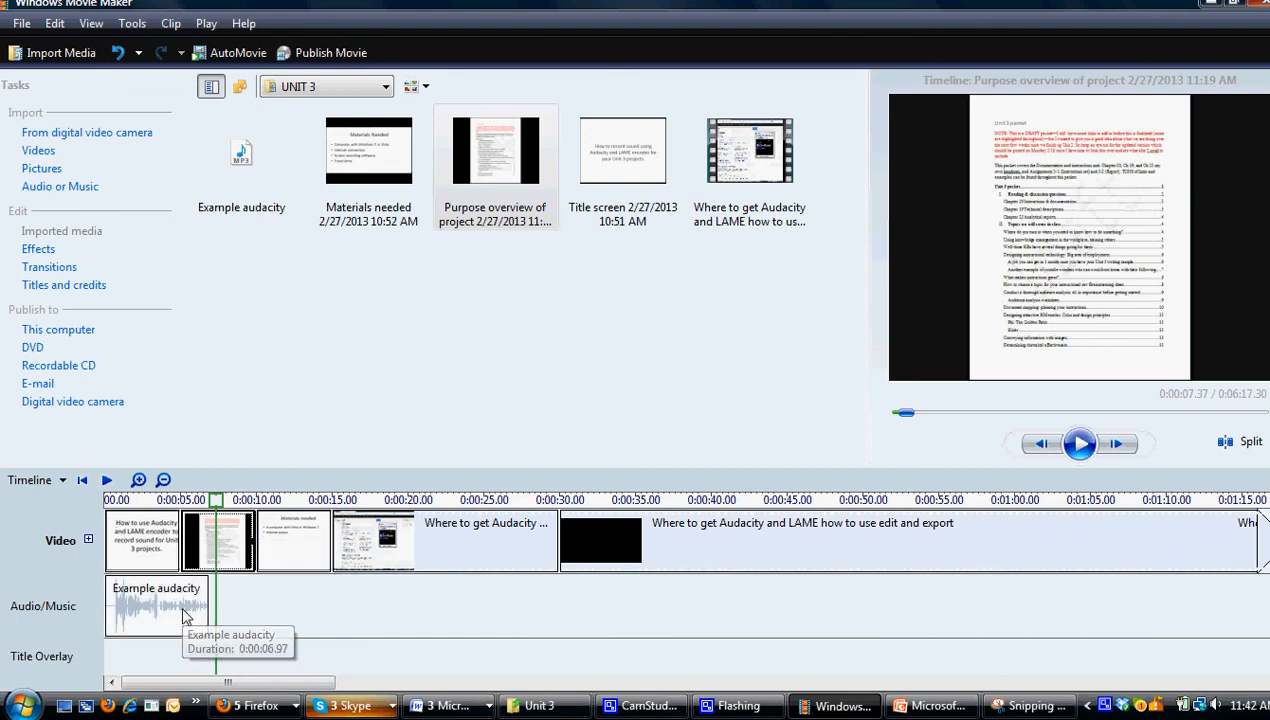
{"action": "left_click", "coordinate": [164, 481]}
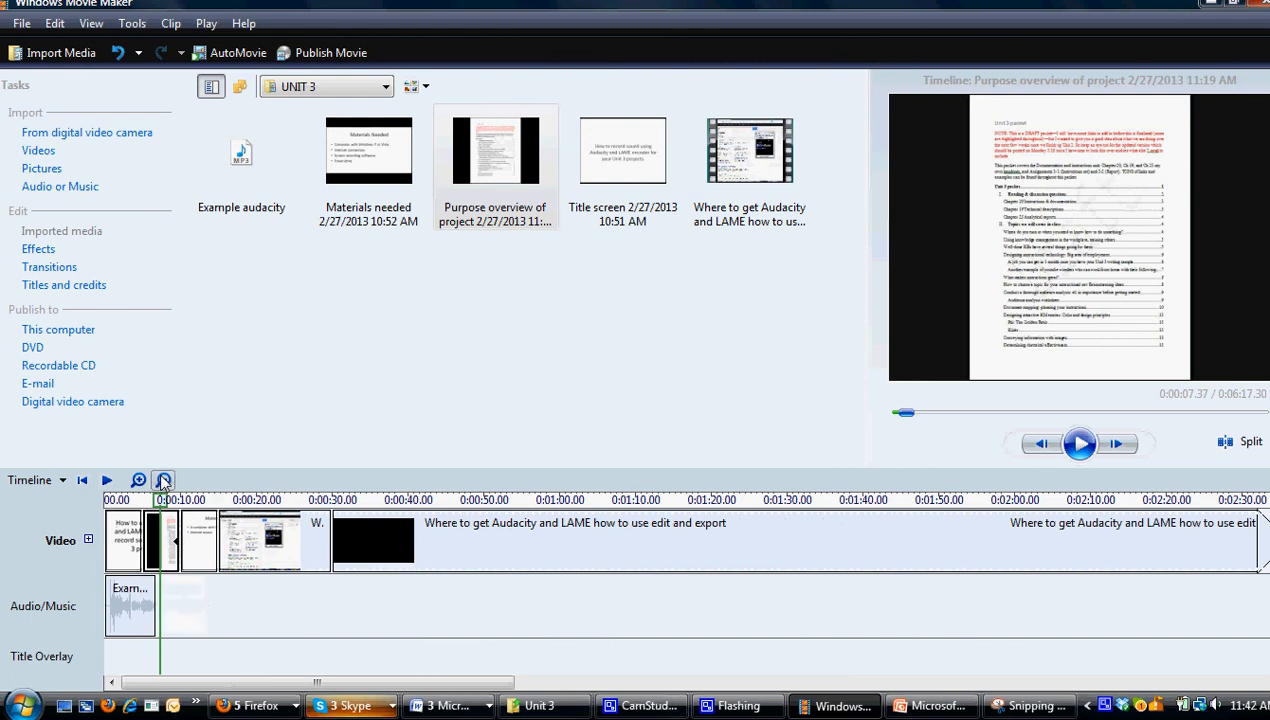
{"action": "left_click", "coordinate": [164, 481]}
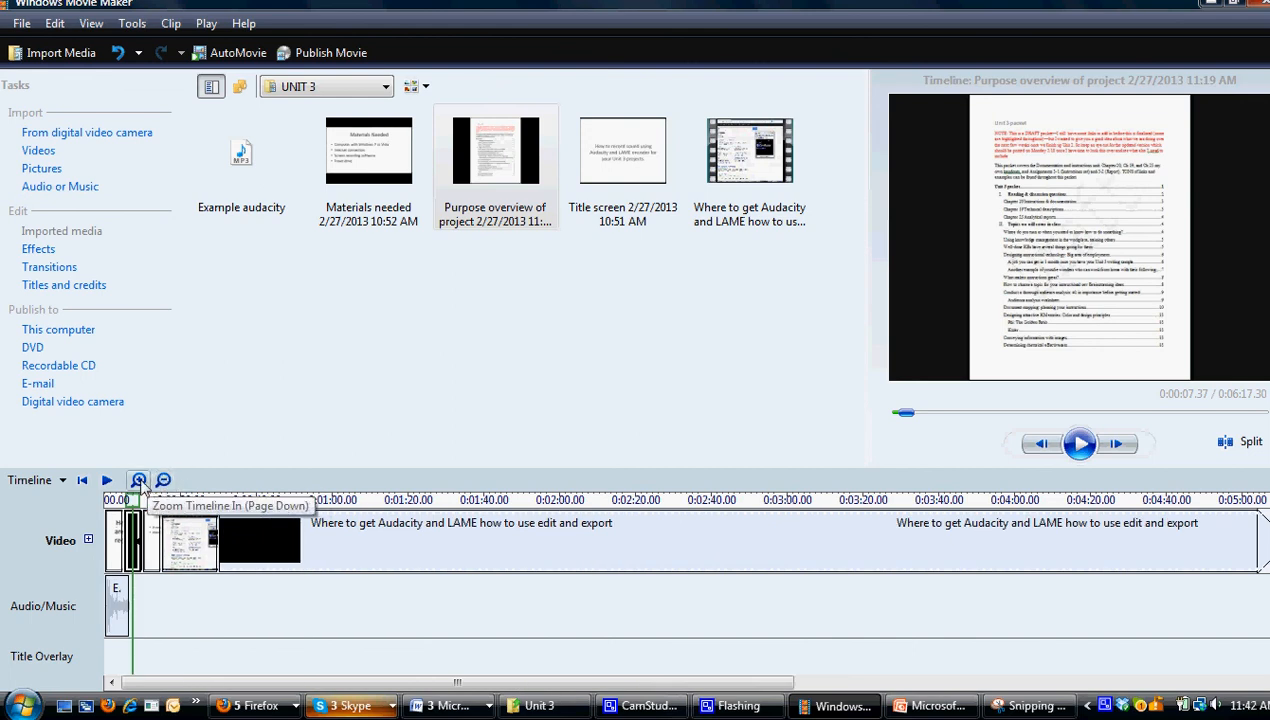
{"action": "left_click", "coordinate": [139, 481]}
{"action": "left_click", "coordinate": [139, 481]}
{"action": "left_click", "coordinate": [139, 481]}
{"action": "left_click", "coordinate": [139, 481]}
{"action": "left_click", "coordinate": [139, 481]}
{"action": "left_click", "coordinate": [139, 481]}
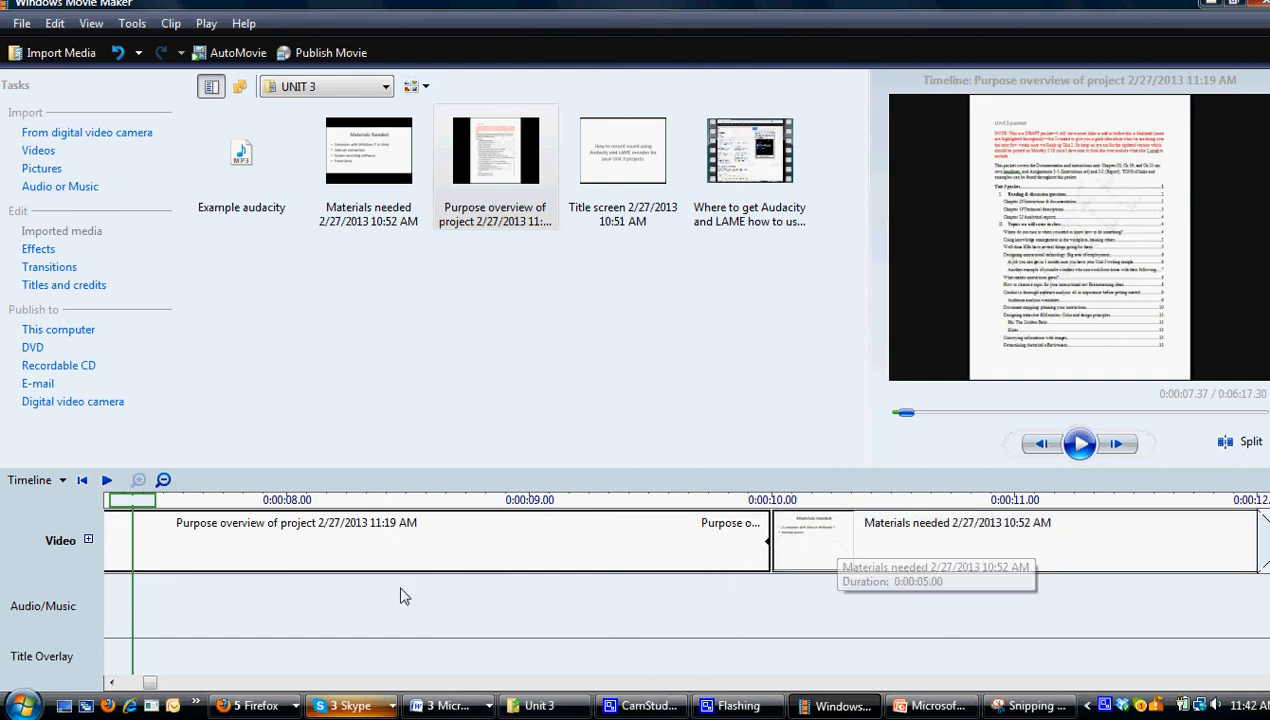
{"action": "left_click", "coordinate": [18, 24]}
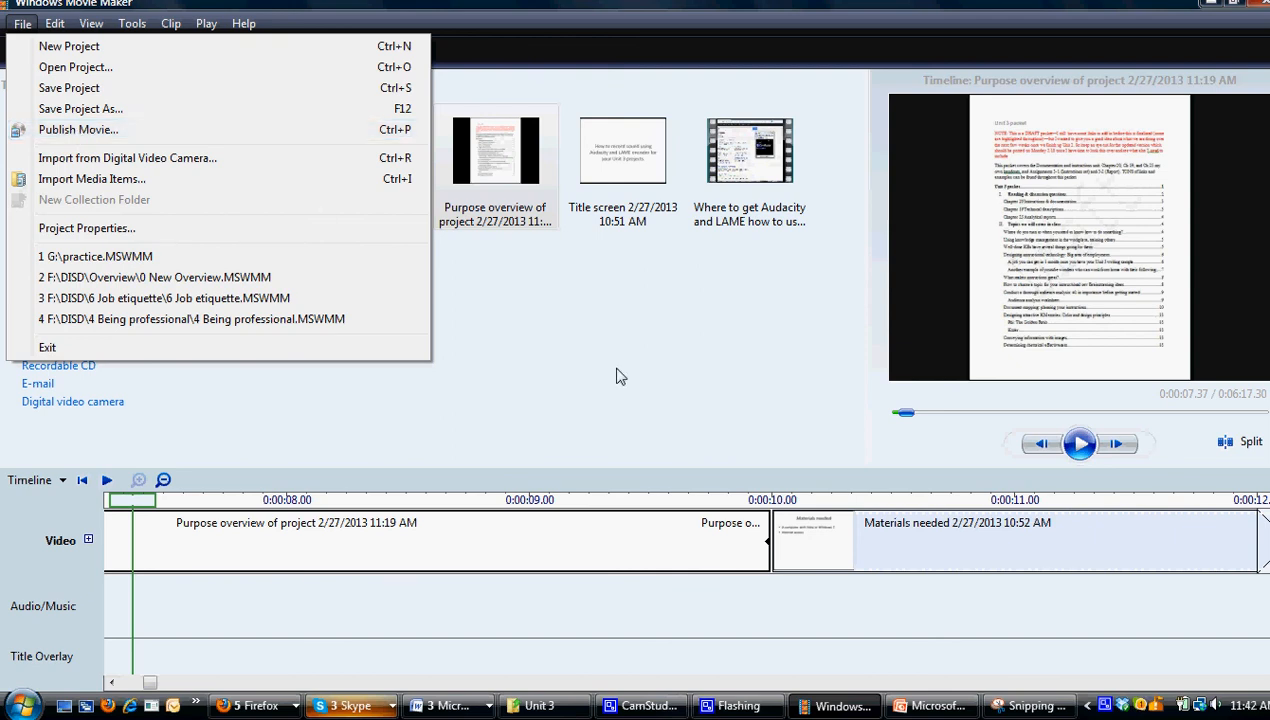
{"action": "left_click", "coordinate": [47, 347]}
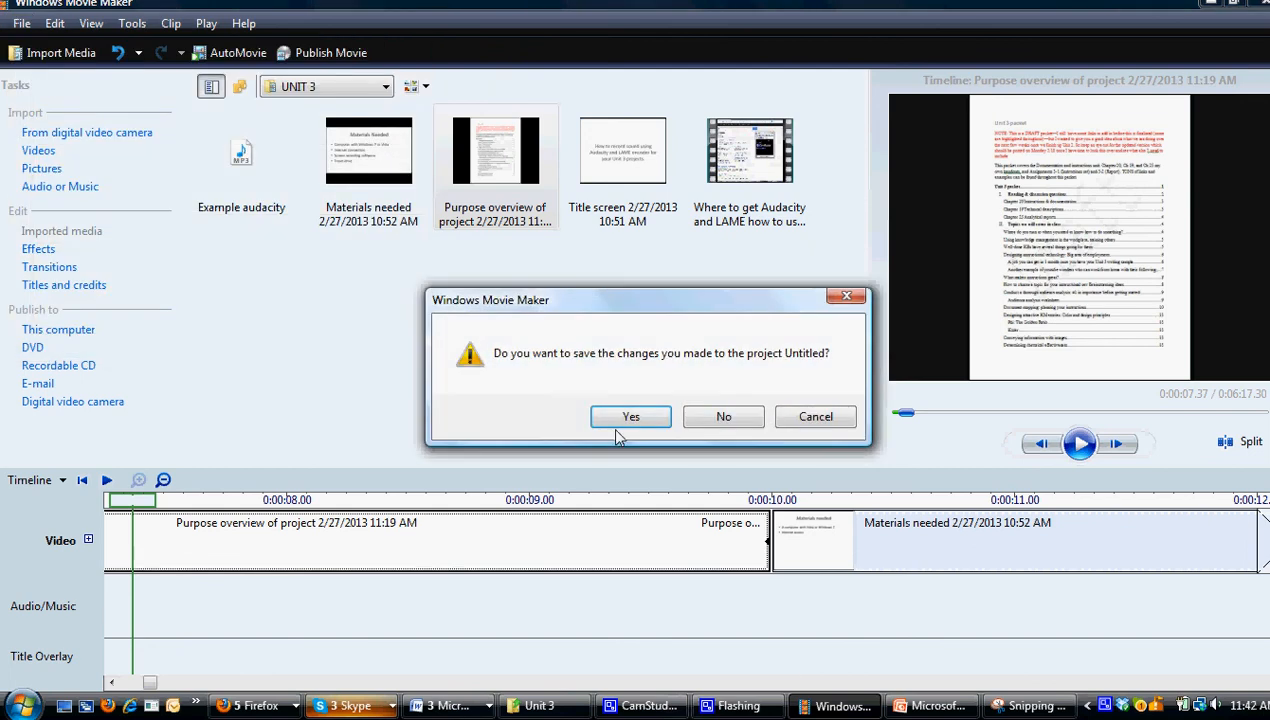
{"action": "left_click", "coordinate": [1105, 708]}
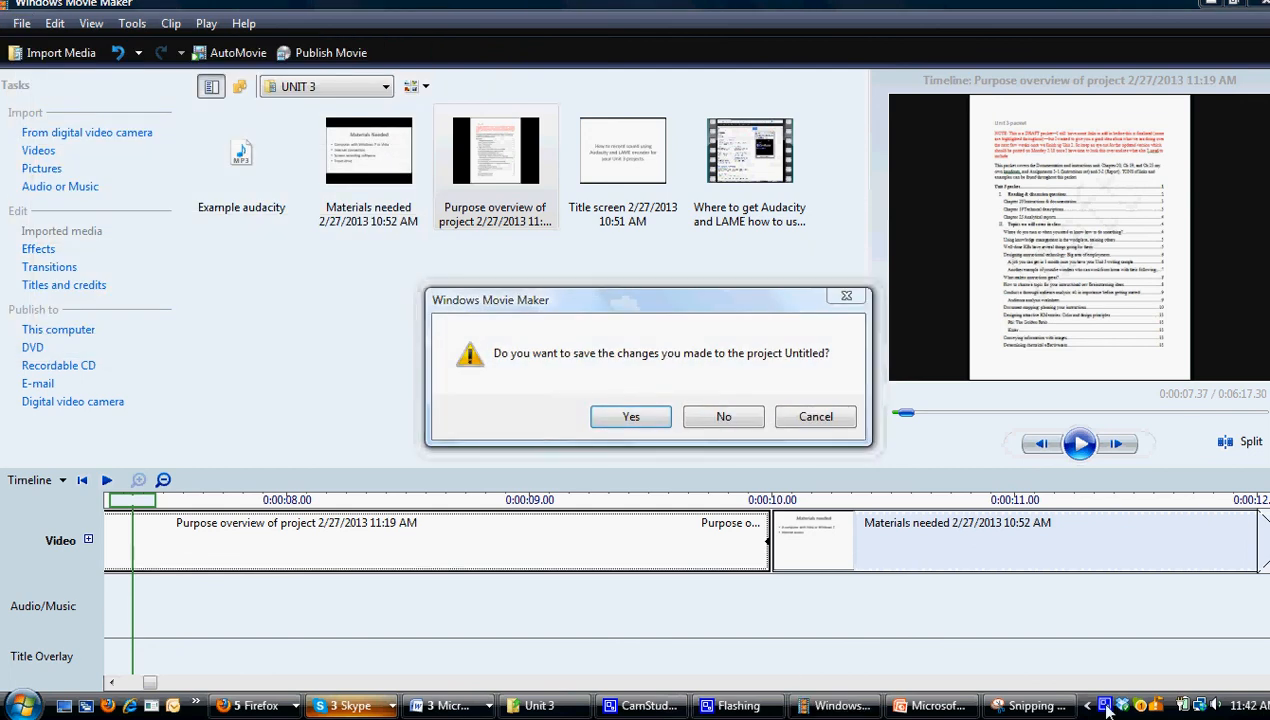
{"action": "left_click", "coordinate": [713, 710]}
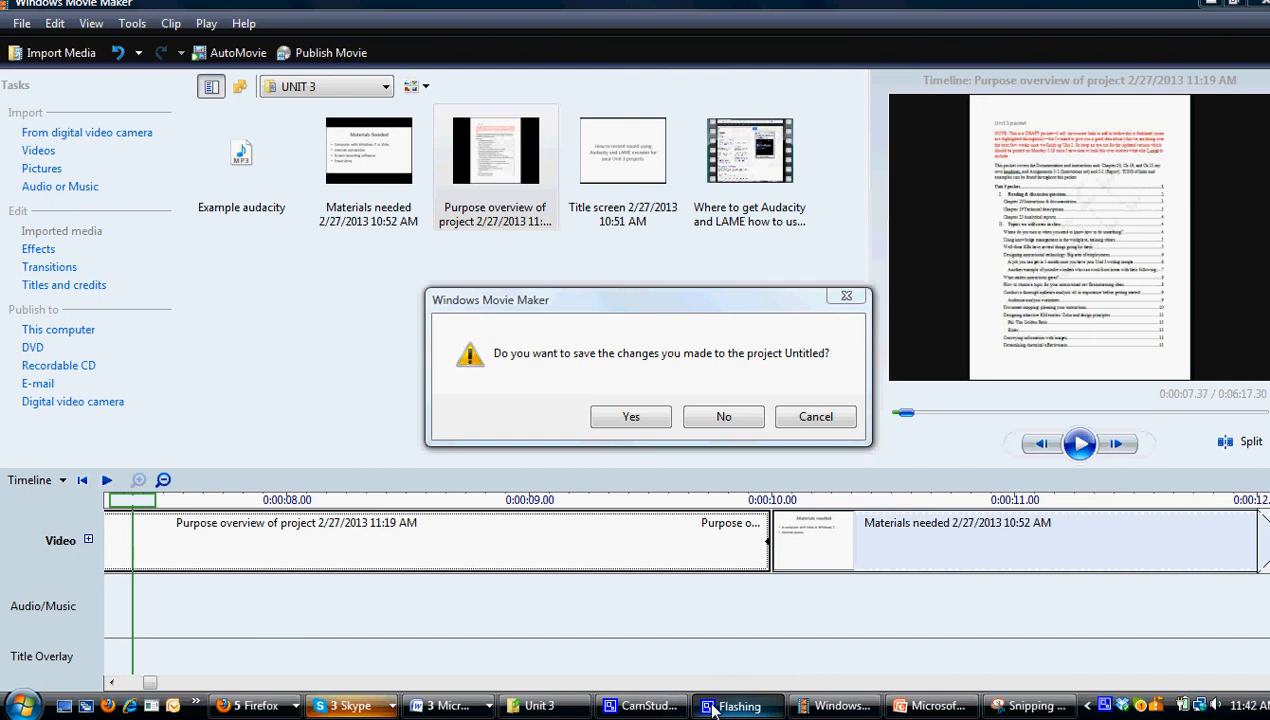
{"action": "left_click", "coordinate": [835, 706]}
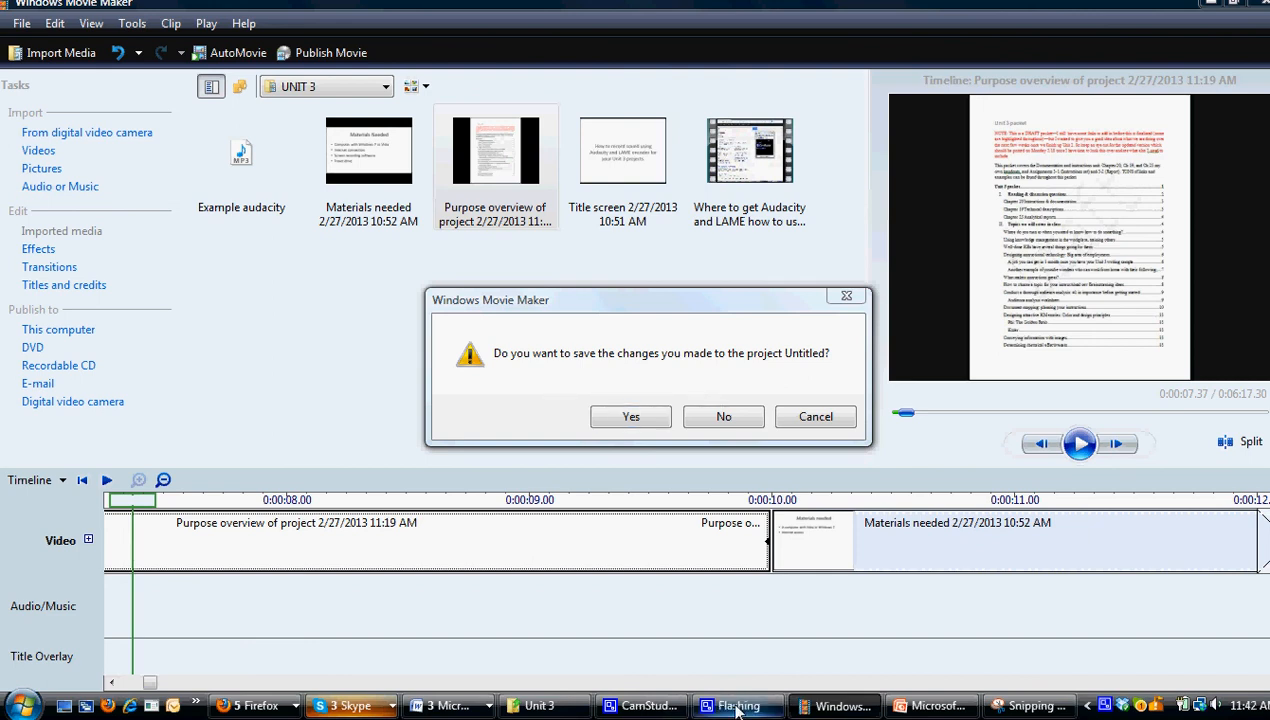
{"action": "left_click", "coordinate": [816, 417]}
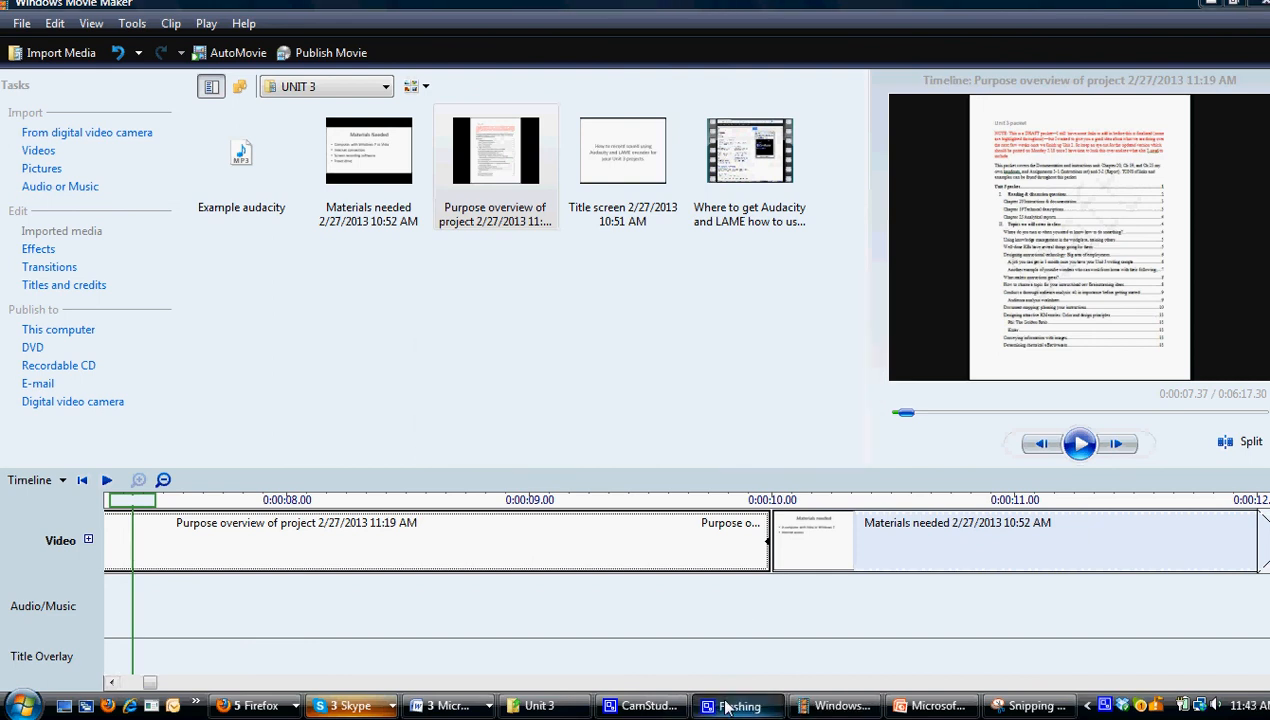
- Switch to the CamStudio recorder window
{"action": "left_click", "coordinate": [645, 706]}
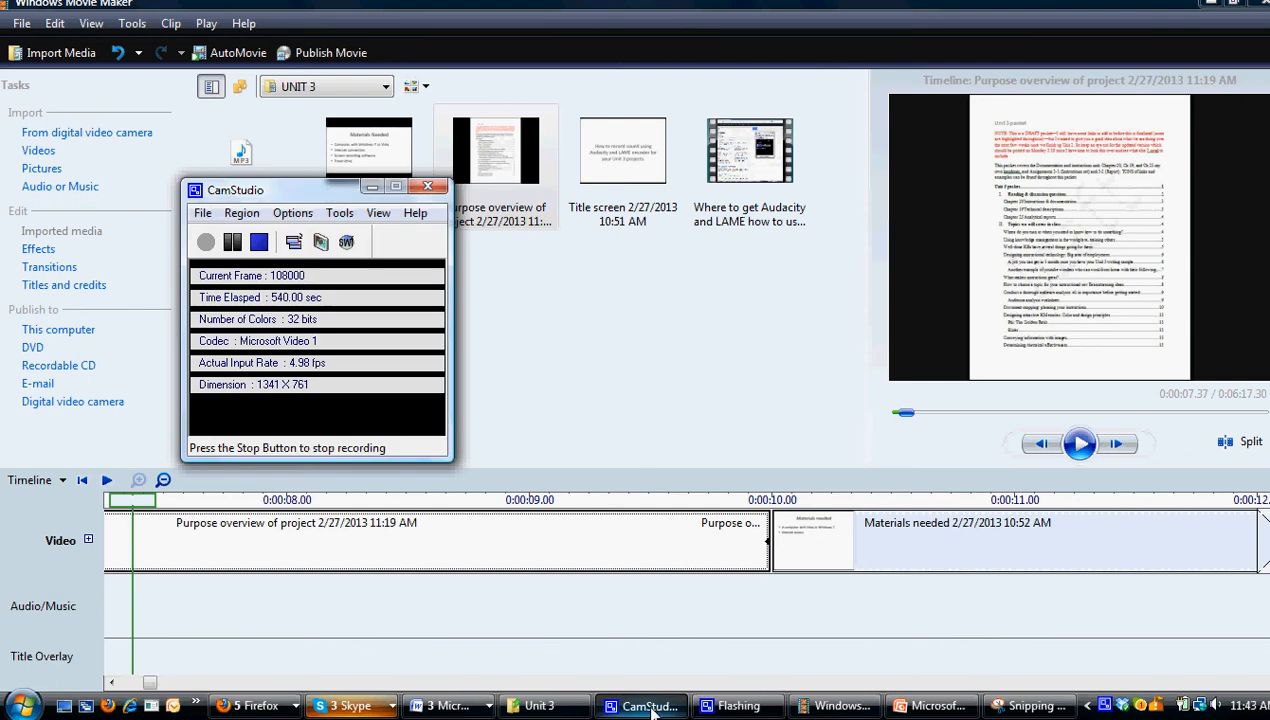